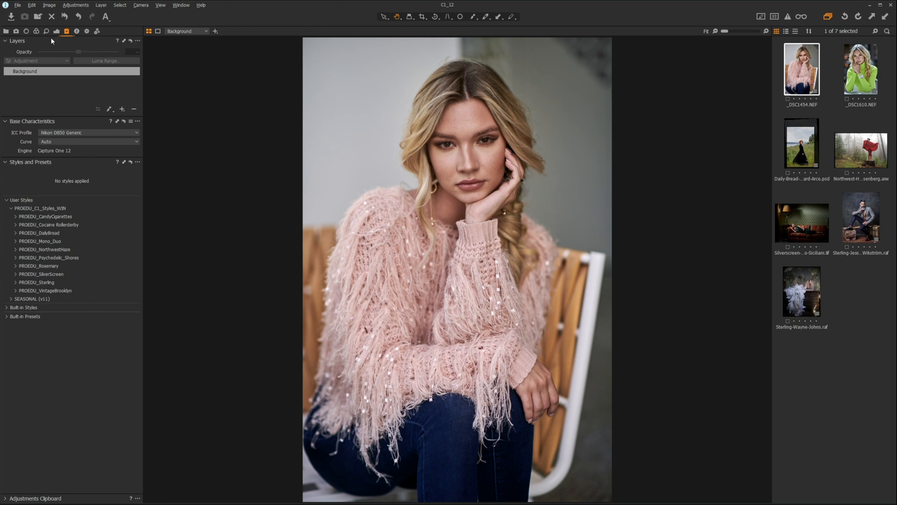
- Examine the list of tools that can be added to the adjustments tool tab
right_click(66, 124)
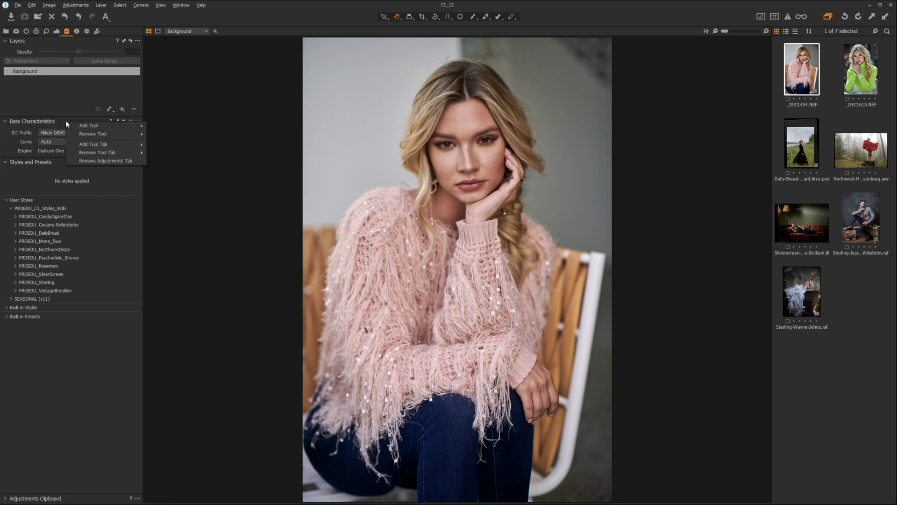
mouse_move(86, 126)
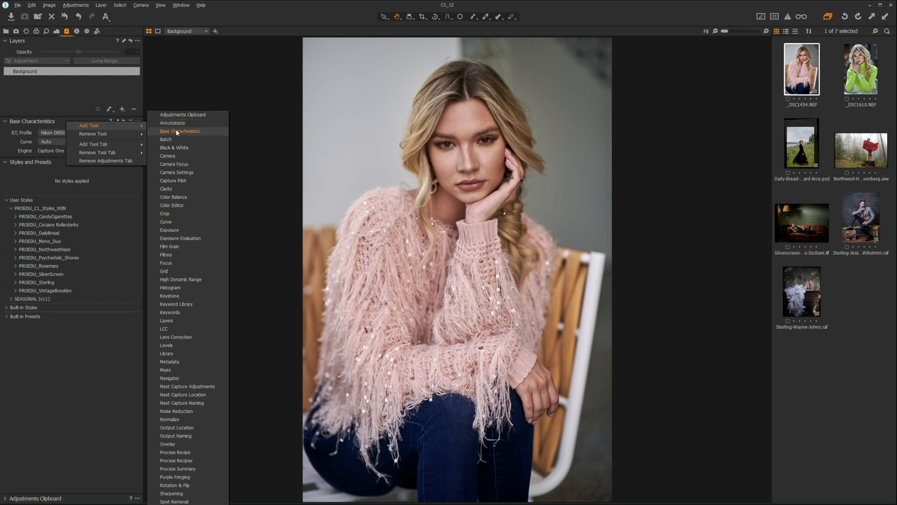
left_click(53, 162)
right_click(54, 161)
mouse_move(107, 164)
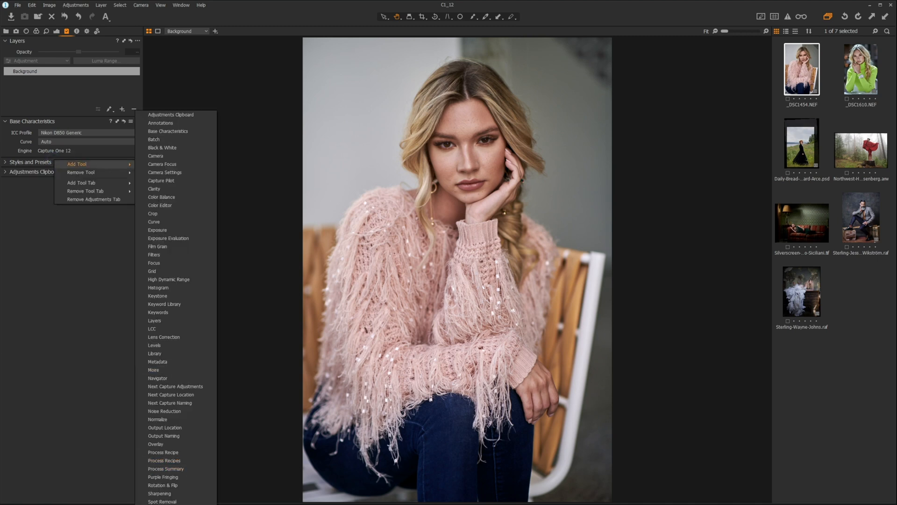
left_click(52, 283)
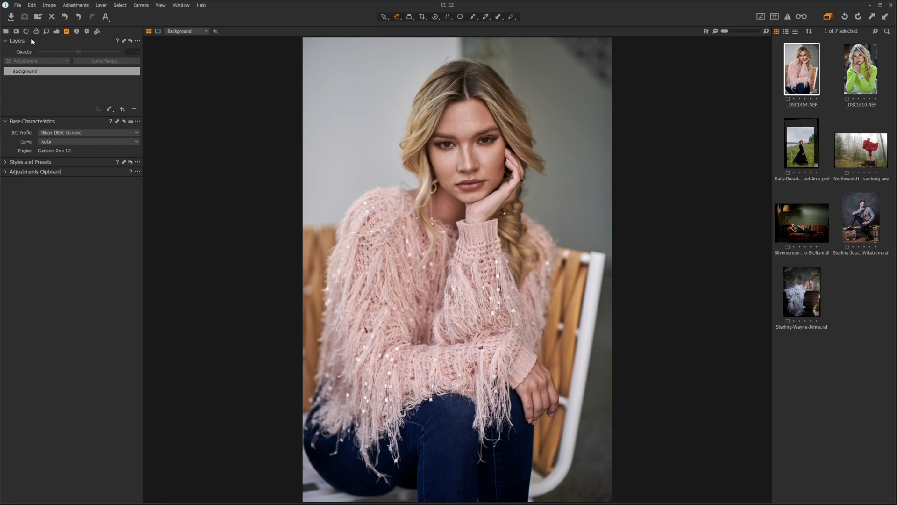
right_click(73, 41)
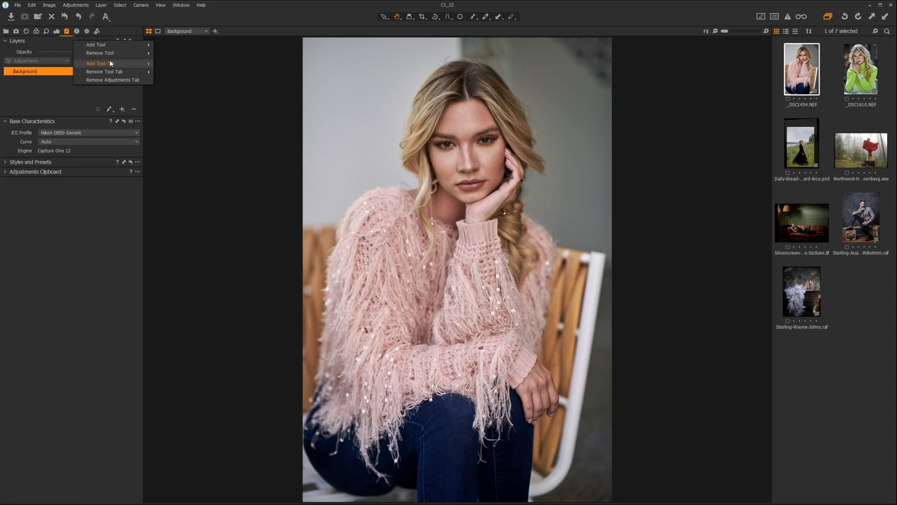
mouse_move(111, 63)
mouse_move(110, 43)
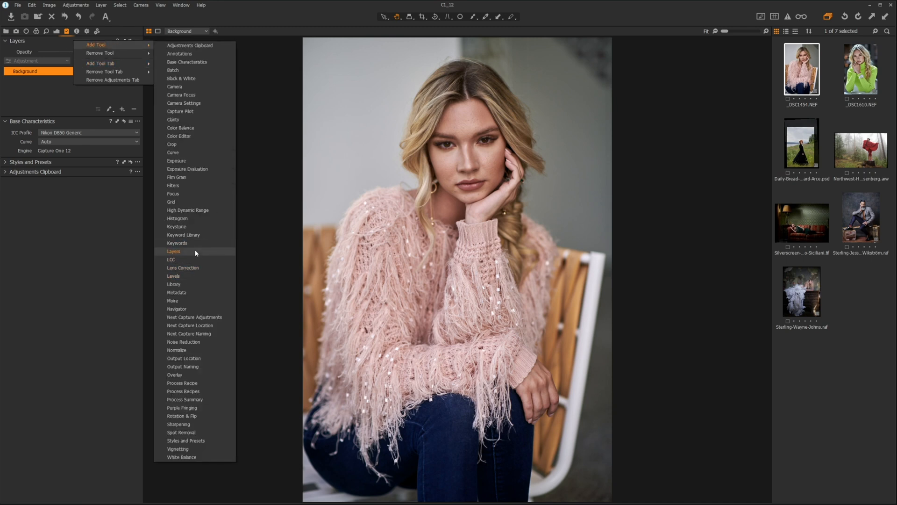
left_click(68, 222)
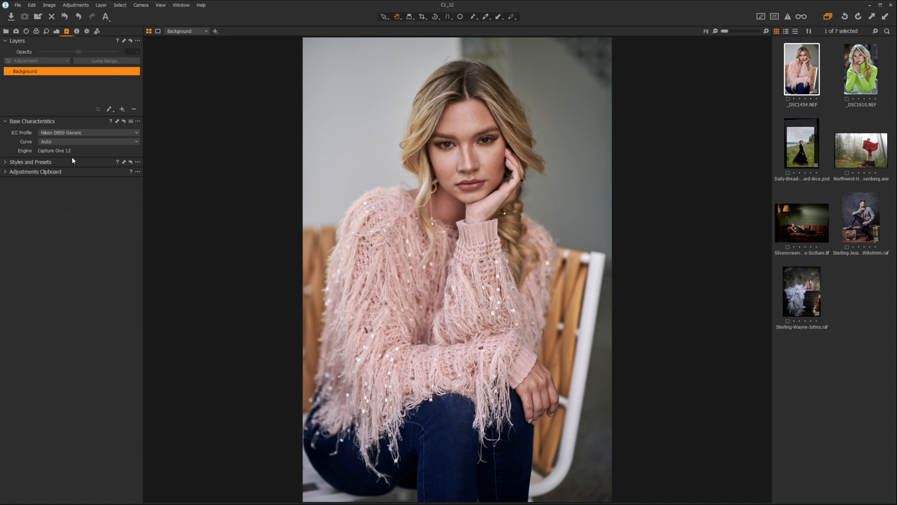
- Expand the PROEDU_VintageBrooklyn and PROEDU_Sterling style packs and look through the Sterling 100 and 150 folders
left_click(4, 162)
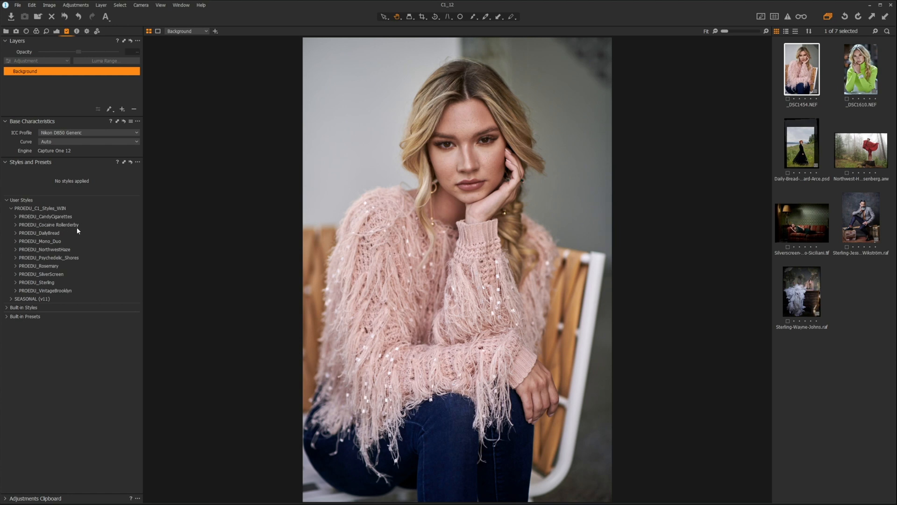
left_click(16, 291)
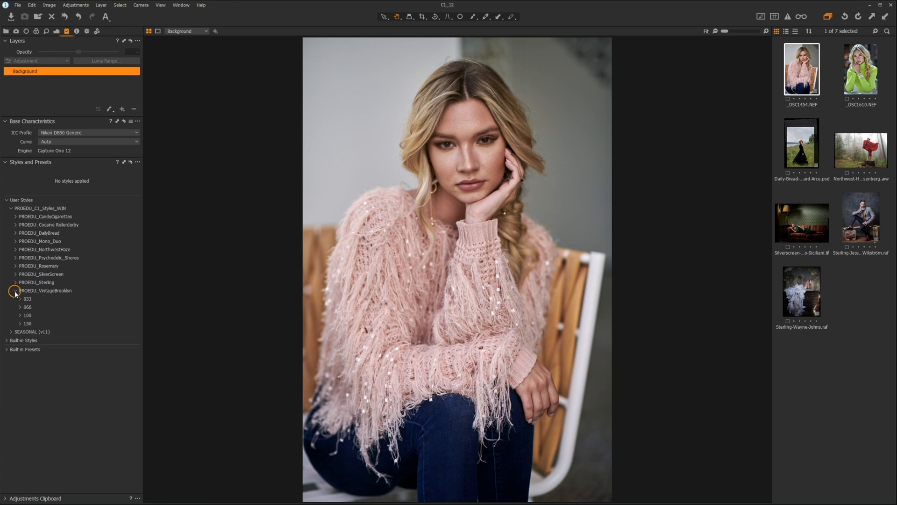
left_click(15, 283)
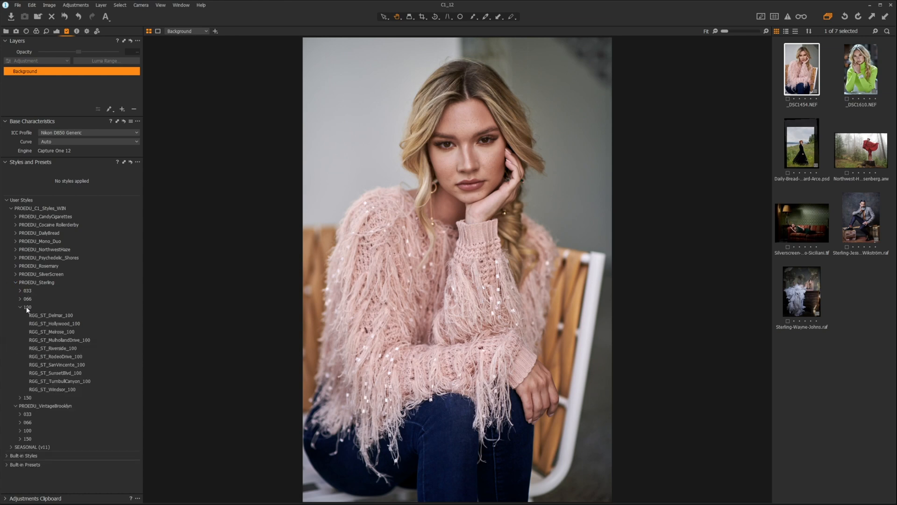
left_click(20, 307)
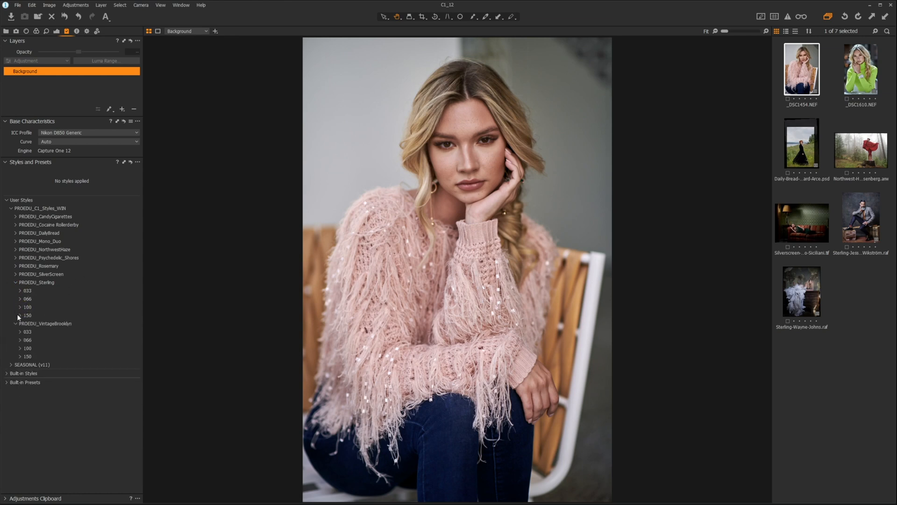
left_click(20, 316)
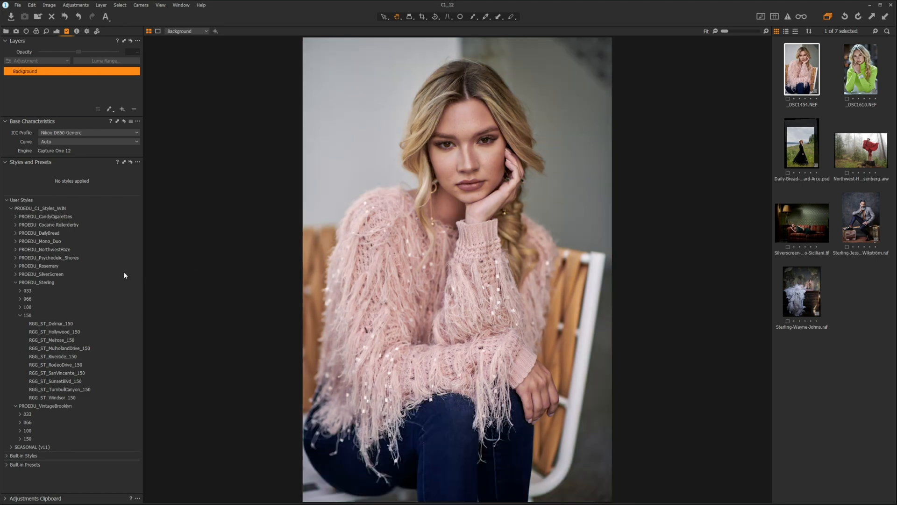
left_click(20, 315)
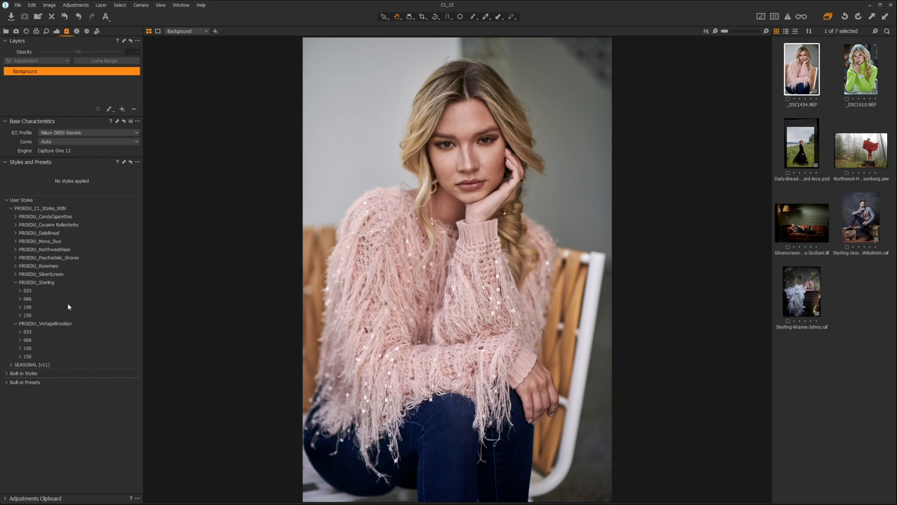
- Apply the RGG_ST_Windsor_100 style from the Sterling 100 folder to the portrait, trying RGG_ST_SunsetBlvd_100 for comparison
left_click(19, 307)
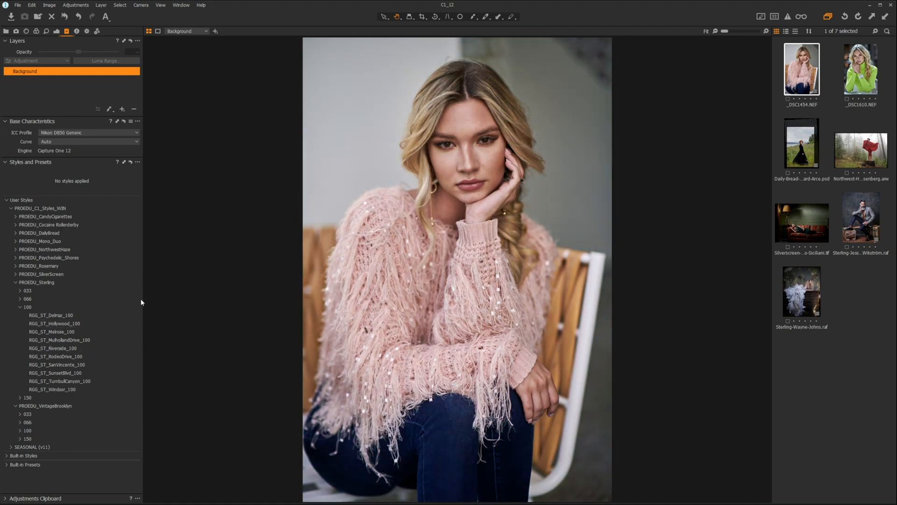
left_click(125, 390)
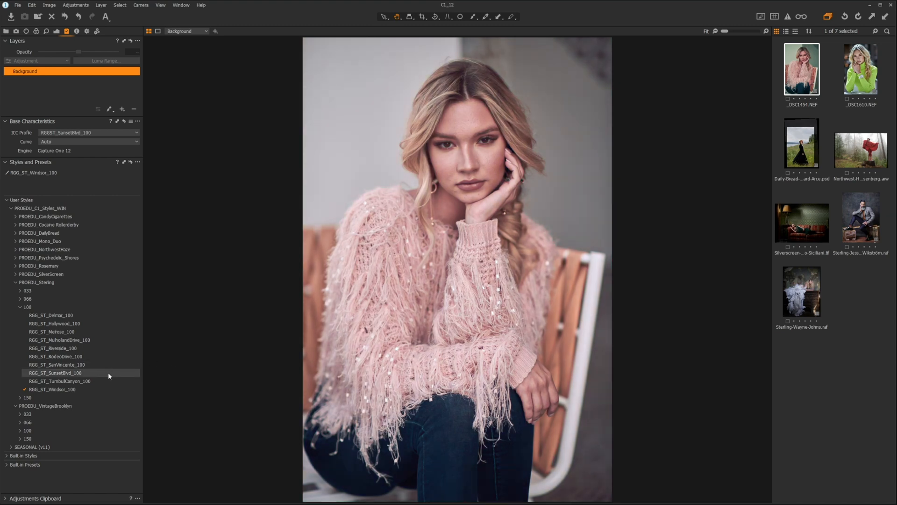
left_click(108, 373)
left_click(125, 389)
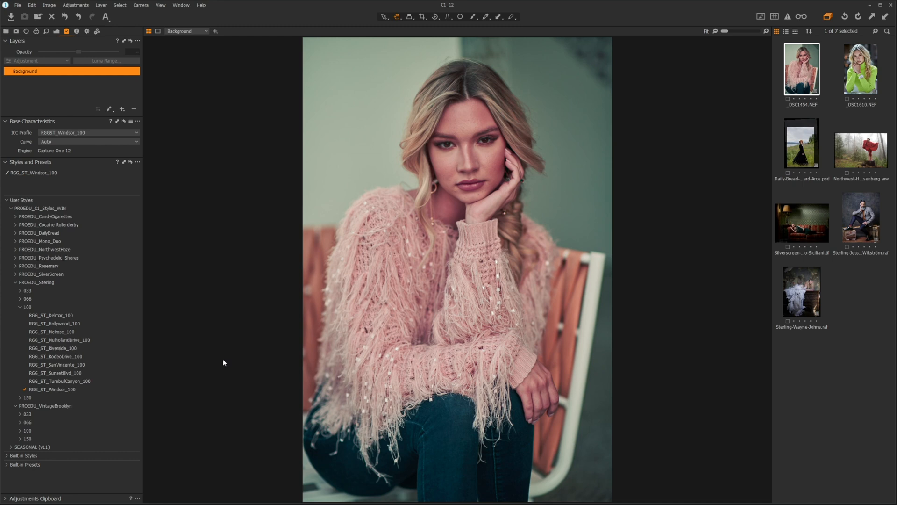
- Compare RGG_ST_Windsor_100 with RGG_ST_Windsor_066 and apply the 066 version from the Sterling pack to the portrait
left_click(20, 298)
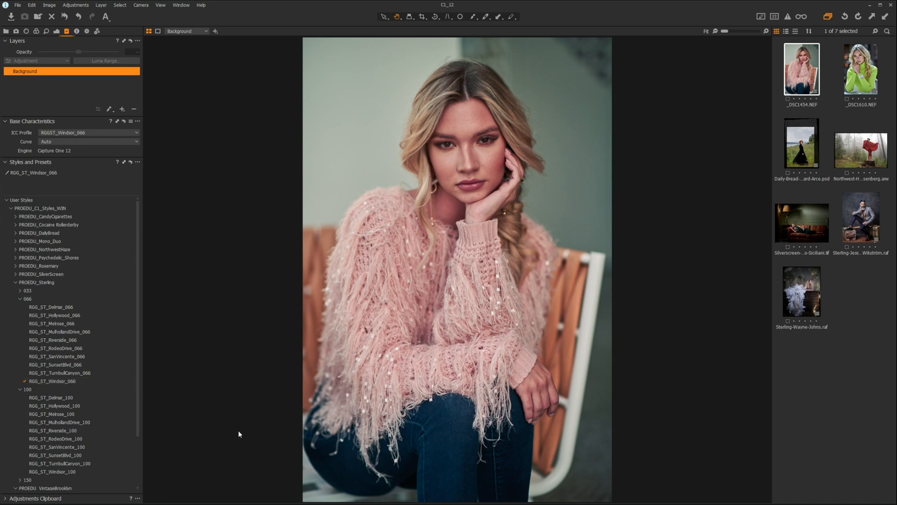
left_click(120, 470)
left_click(117, 382)
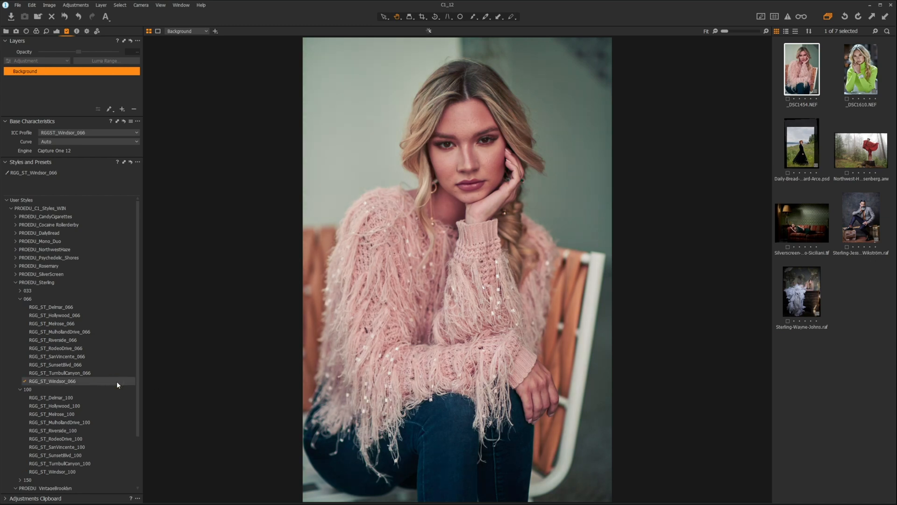
- Apply the RGG_ST_Windsor_033 style from the Sterling pack and collapse its 033, 066 and 100 folders
left_click(20, 291)
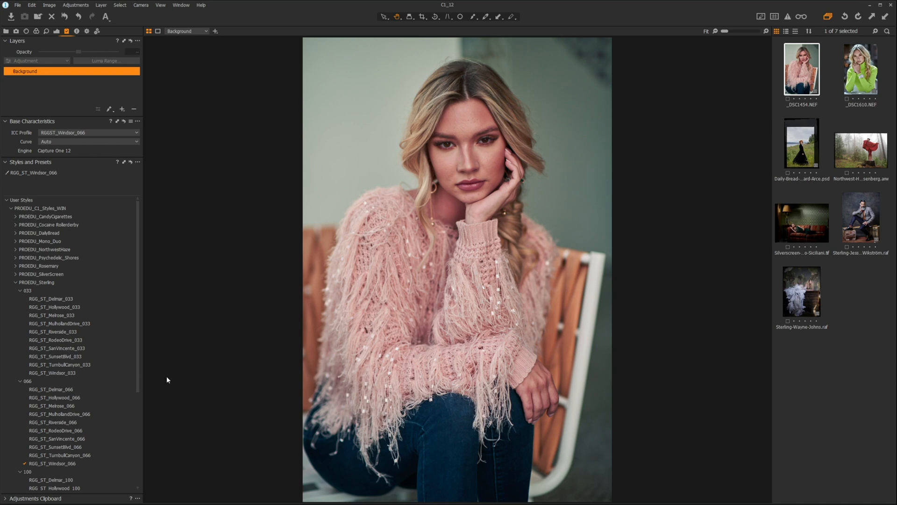
left_click(120, 373)
left_click(19, 291)
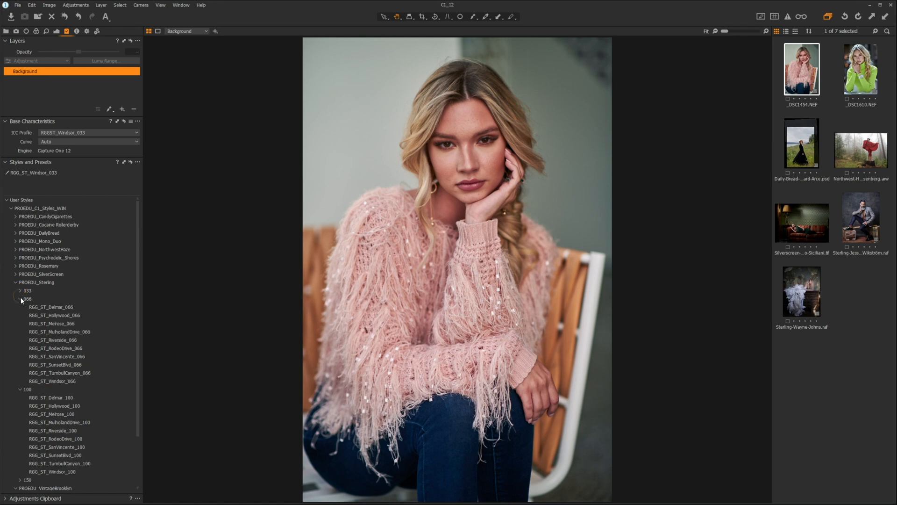
left_click(20, 299)
left_click(21, 307)
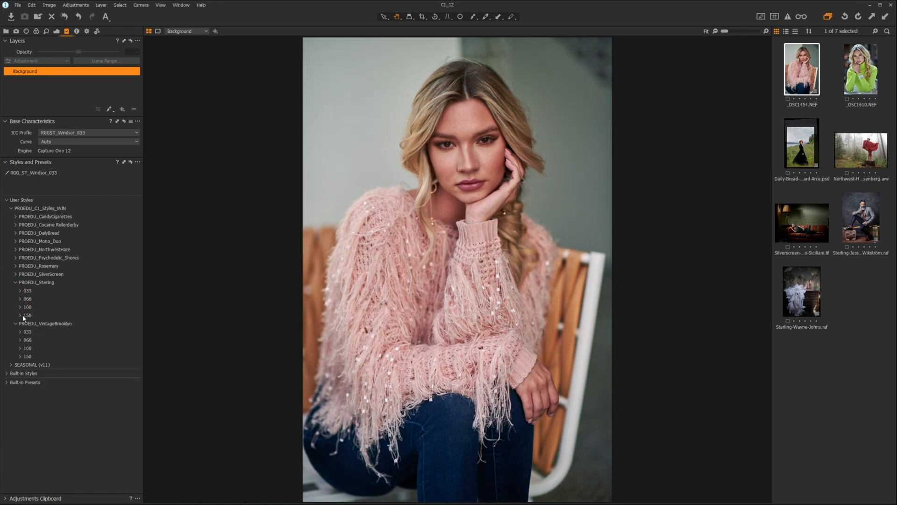
- Apply the RGG_ST_Windsor_150 style from the Sterling 150 folder and turn on Stack Styles
left_click(22, 316)
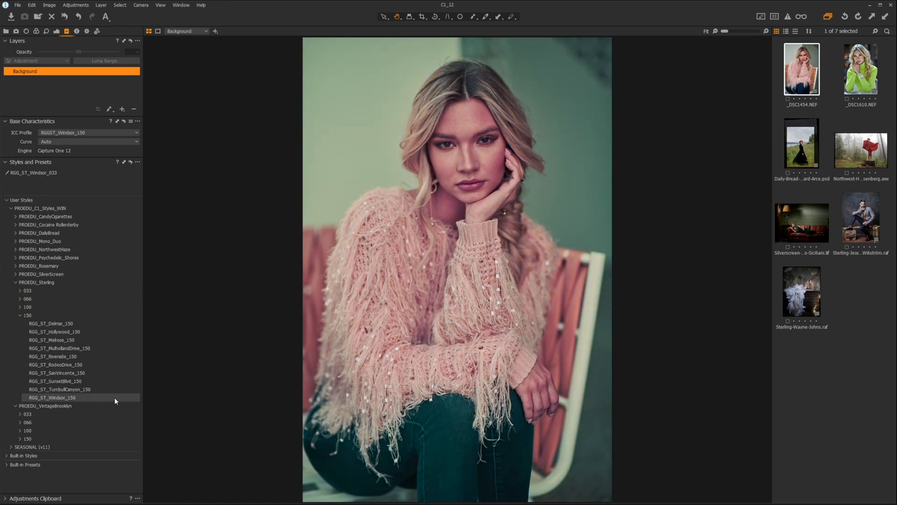
left_click(114, 397)
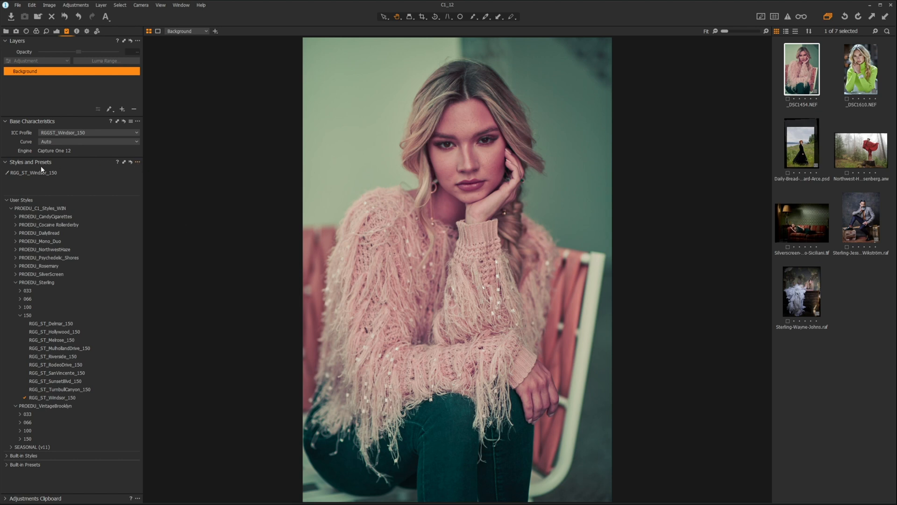
left_click(138, 161)
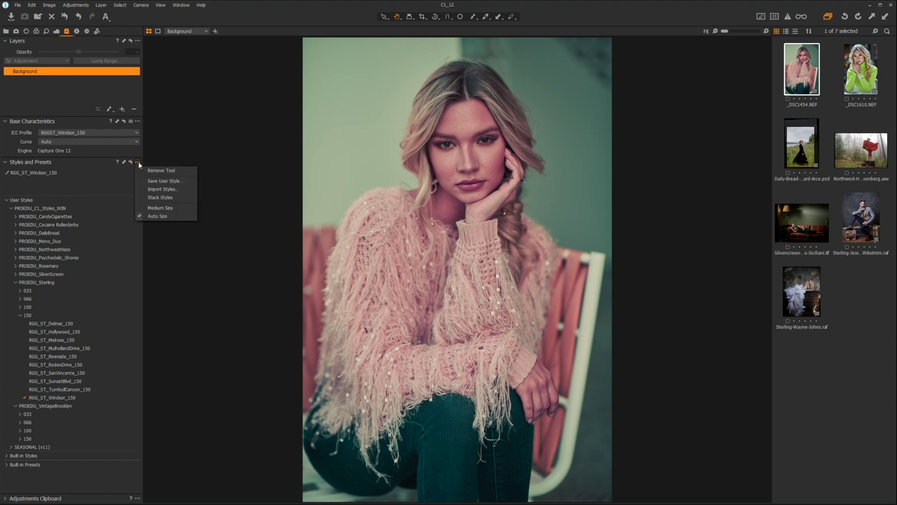
left_click(176, 200)
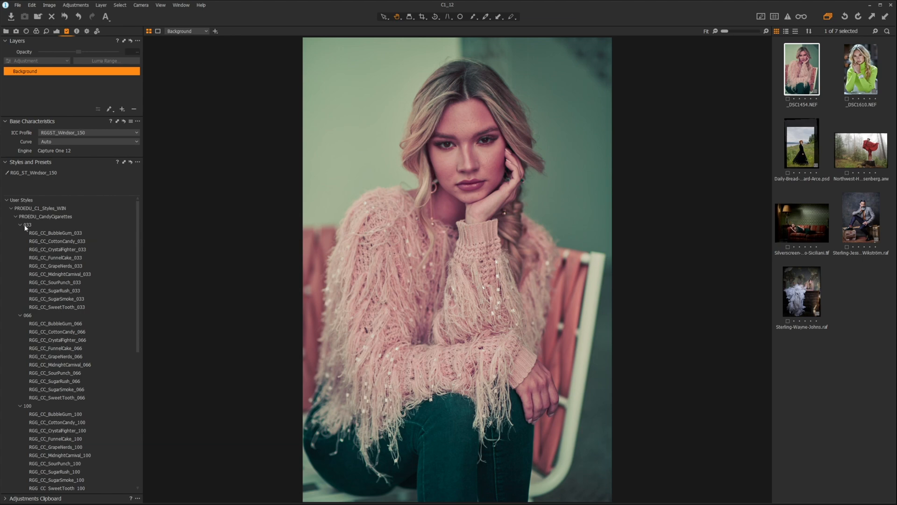
- Browse the PROEDU_CandyCigarettes styles with previews on the portrait and collapse the pack
left_click(20, 225)
left_click(20, 233)
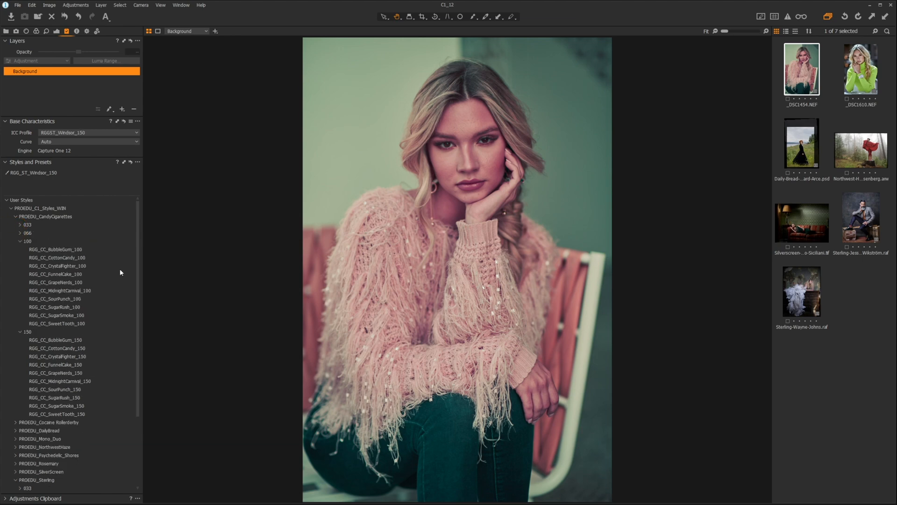
scroll(128, 280, "down", 3)
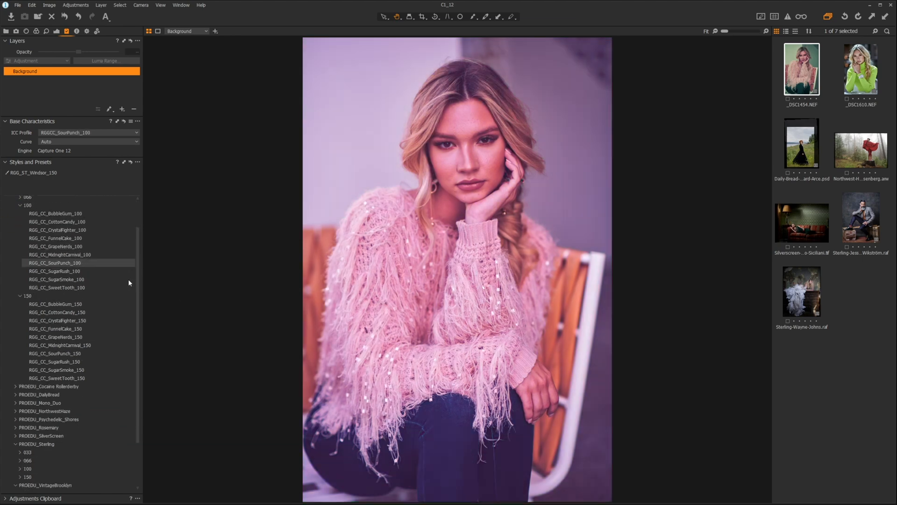
scroll(57, 255, "up", 2)
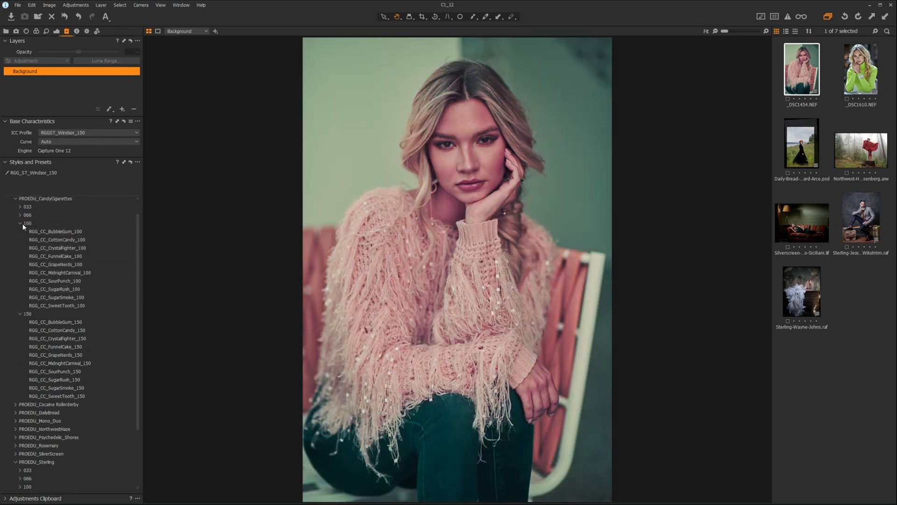
left_click(20, 223)
left_click(14, 205)
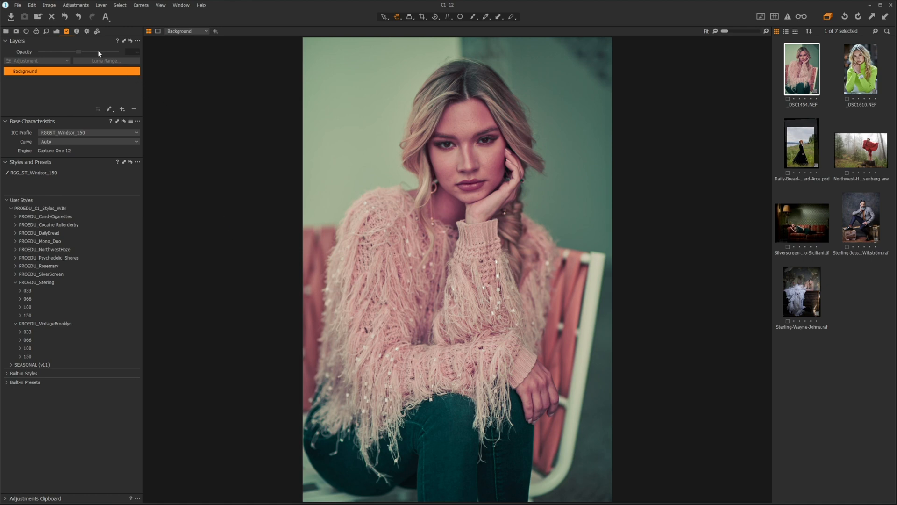
- Review the portrait's color and exposure tool settings and return to the styles list
left_click(37, 31)
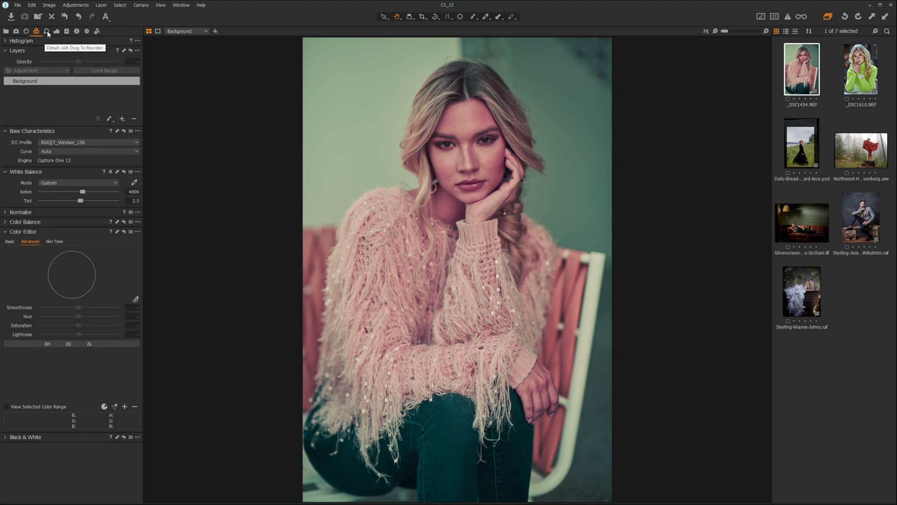
left_click(57, 32)
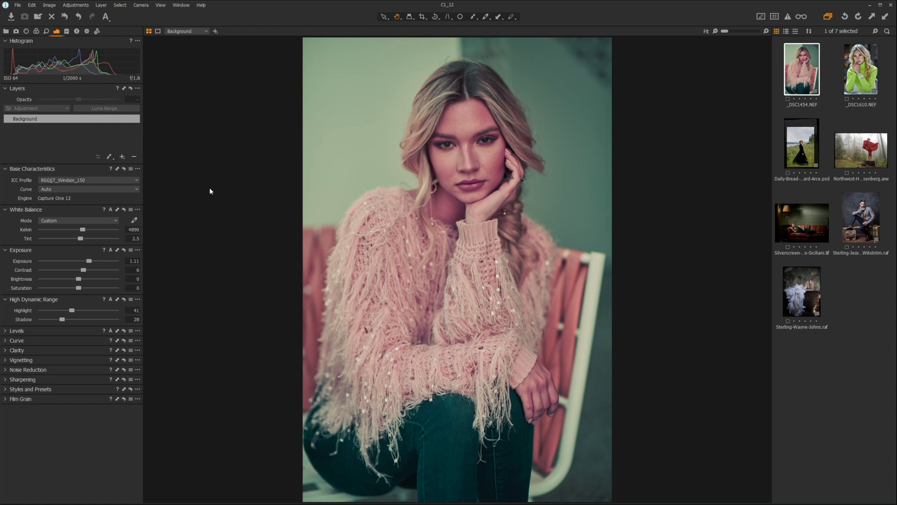
left_click(68, 30)
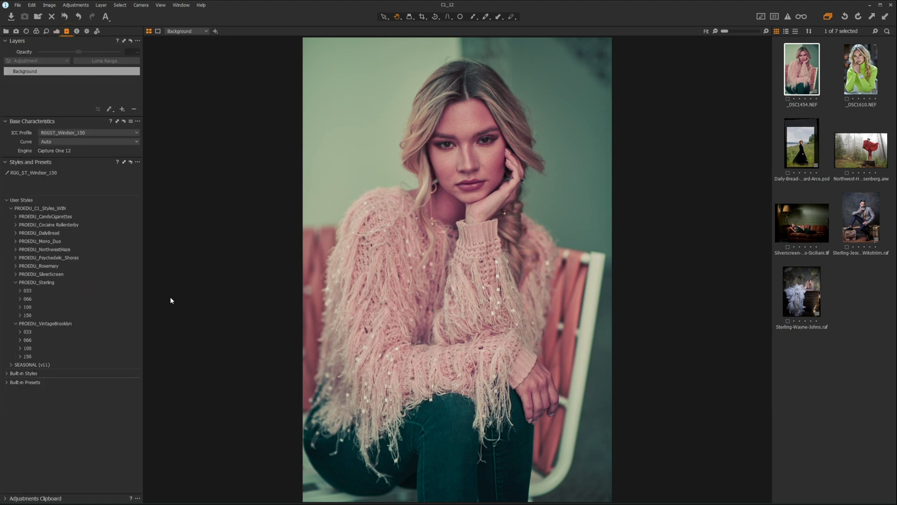
- Stack the built-in Landscape - Color 1 style from the LEGACY Landscape folder on the portrait
left_click(7, 373)
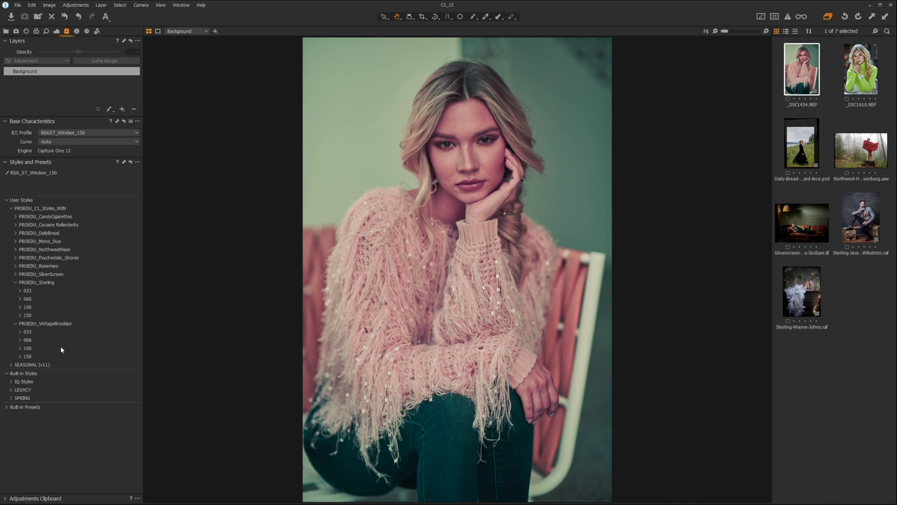
left_click(12, 391)
left_click(16, 414)
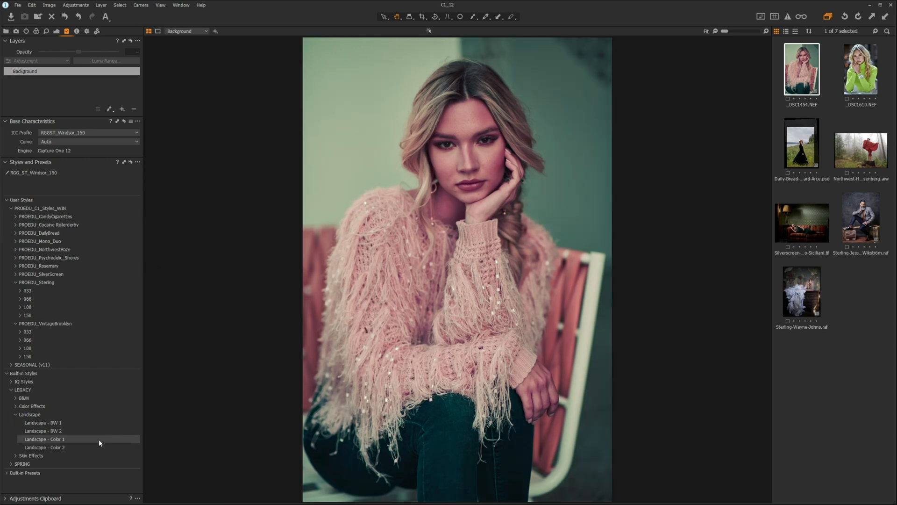
left_click(99, 442)
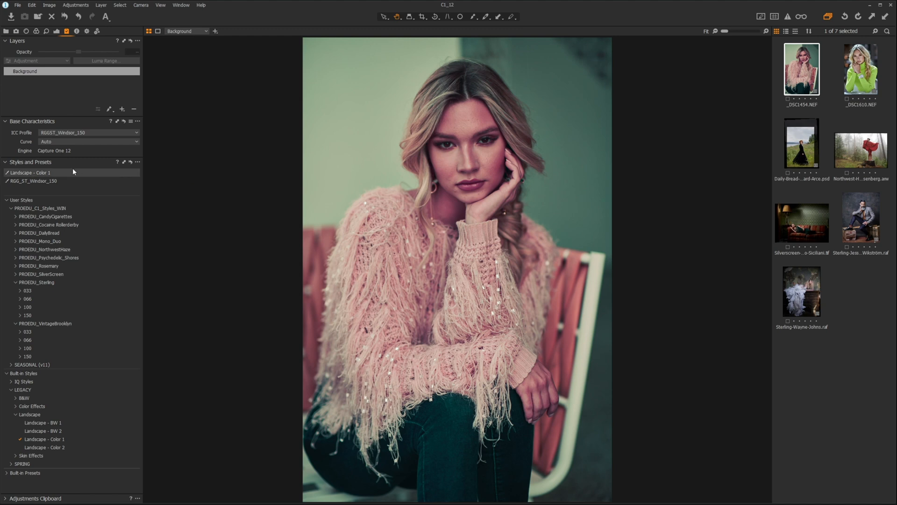
- Stack the built-in Landscape - BW 1 style on the portrait and inspect the adjustments it contains
left_click(138, 162)
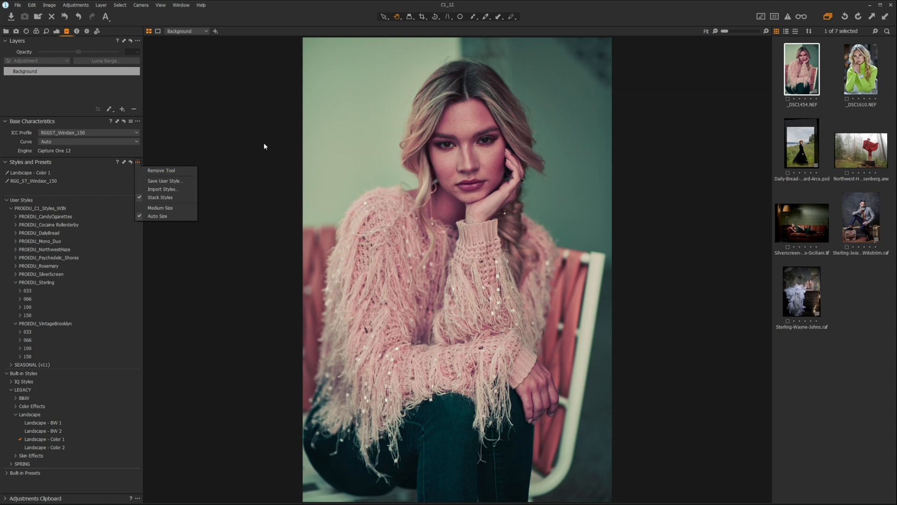
left_click(191, 128)
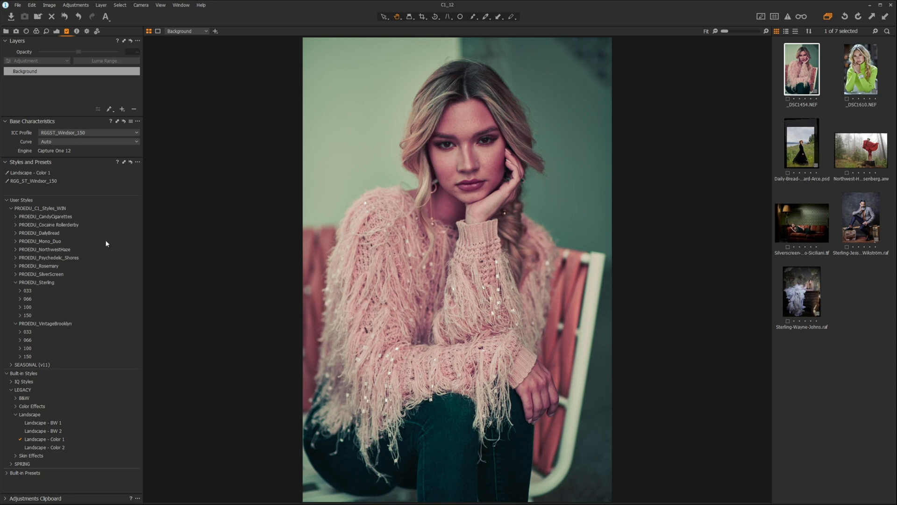
left_click(120, 424)
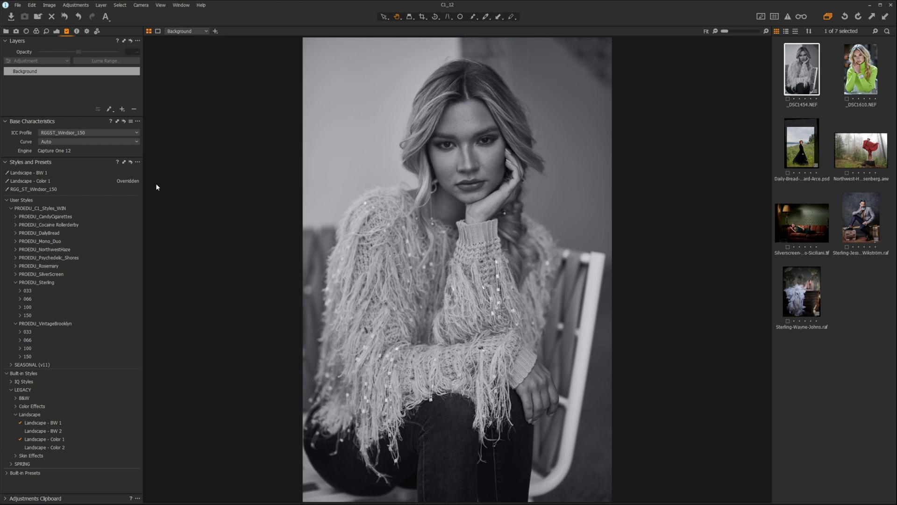
mouse_move(135, 184)
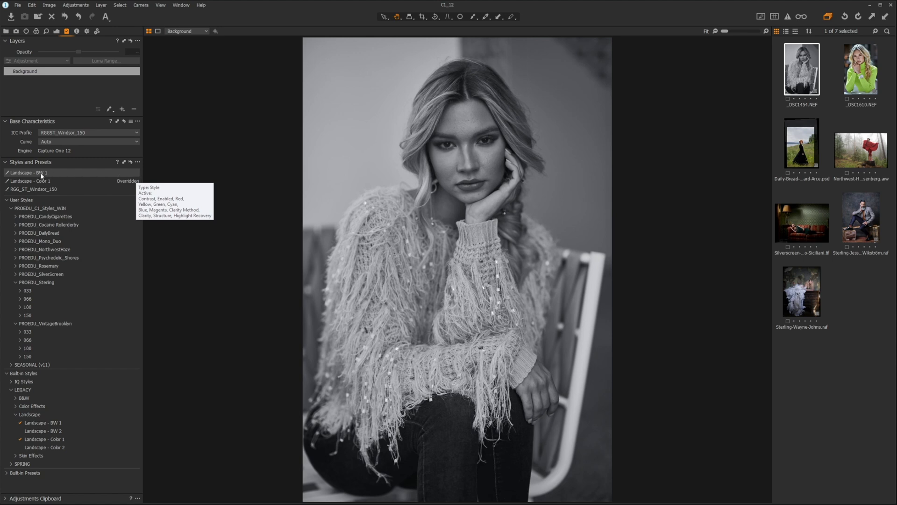
mouse_move(50, 182)
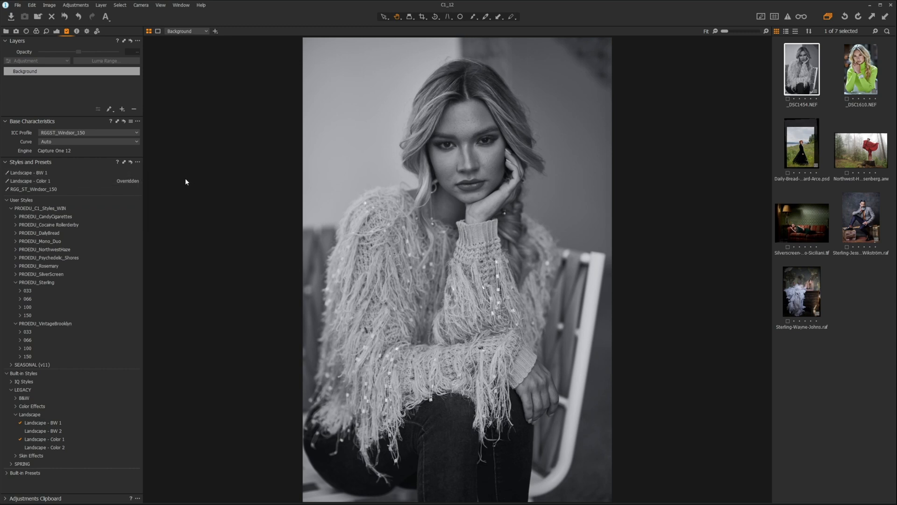
- Clear the Landscape - BW 1 and Landscape - Color 1 styles from the portrait's background
right_click(95, 173)
left_click(135, 178)
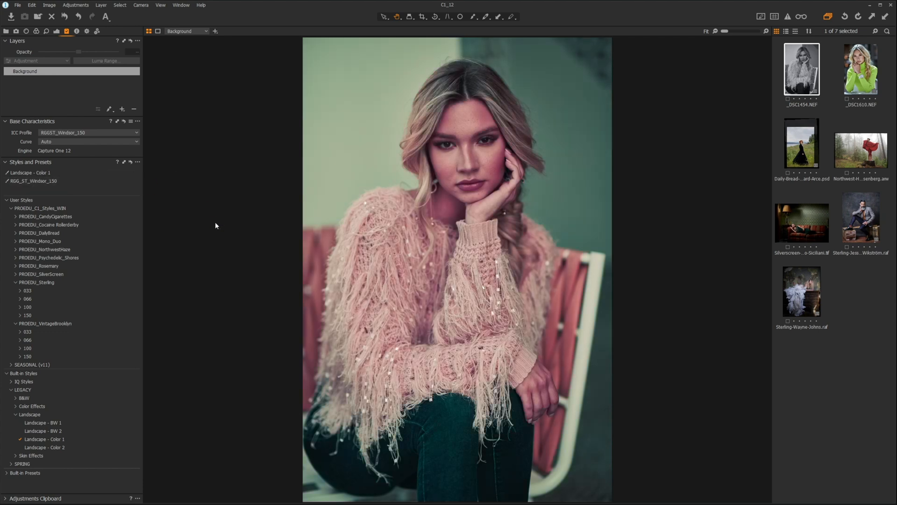
right_click(68, 173)
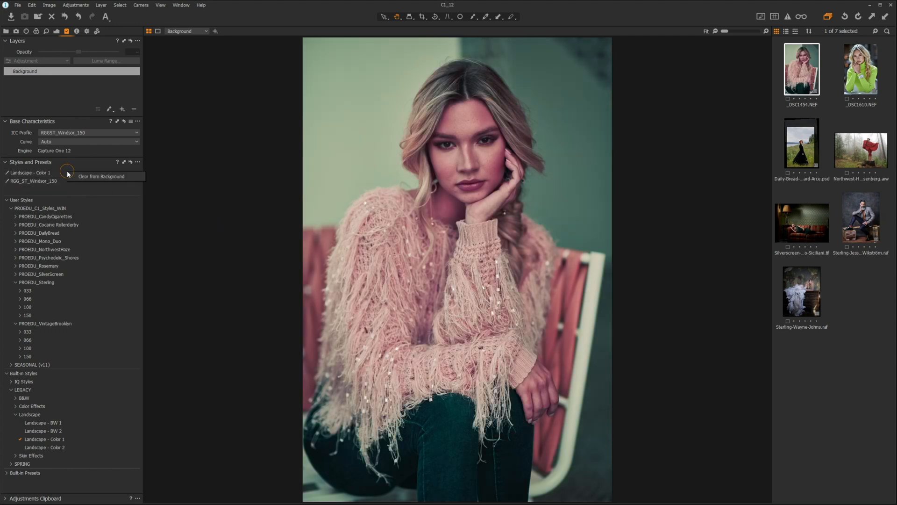
left_click(112, 177)
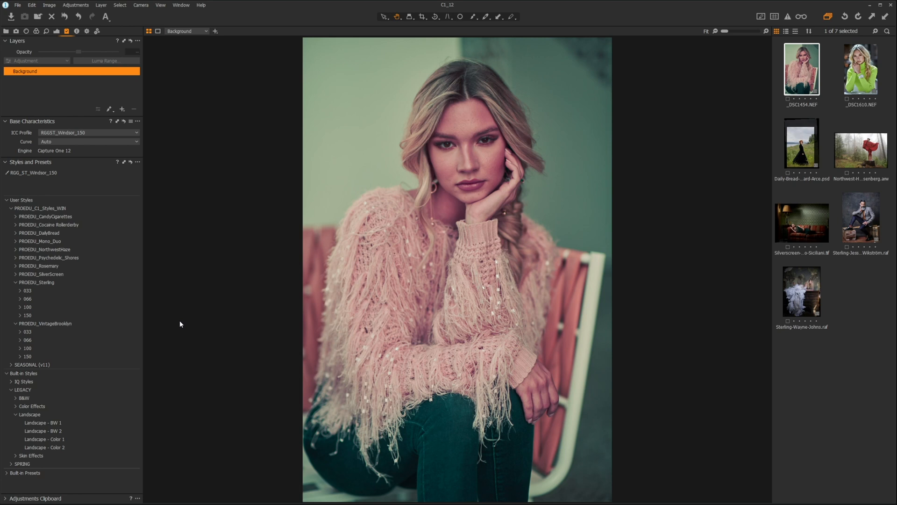
- Add a new filled layer and apply the built-in Color Effects - Creative 3 style to it
mouse_move(108, 173)
left_click(122, 109)
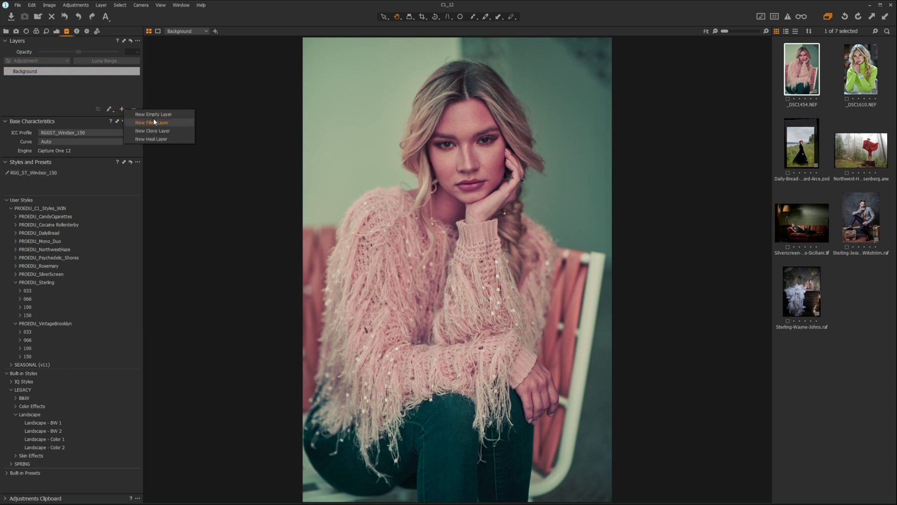
left_click(154, 121)
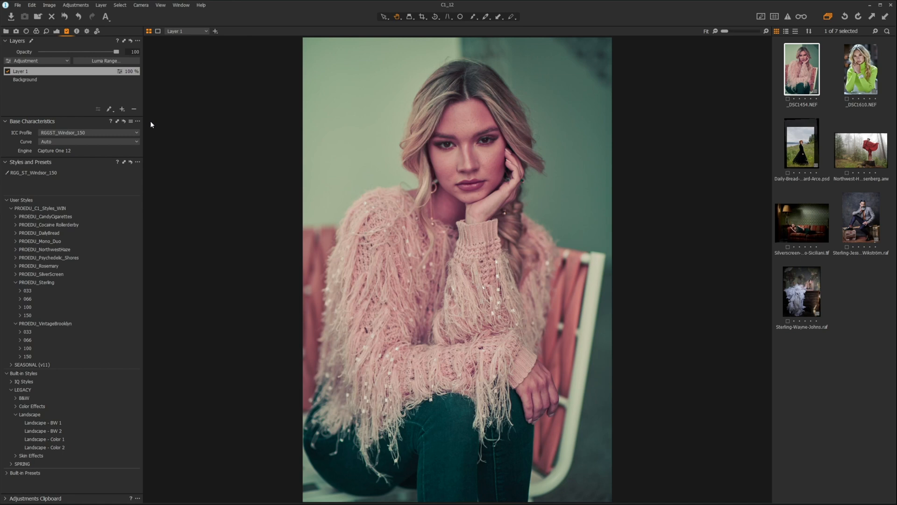
left_click(15, 406)
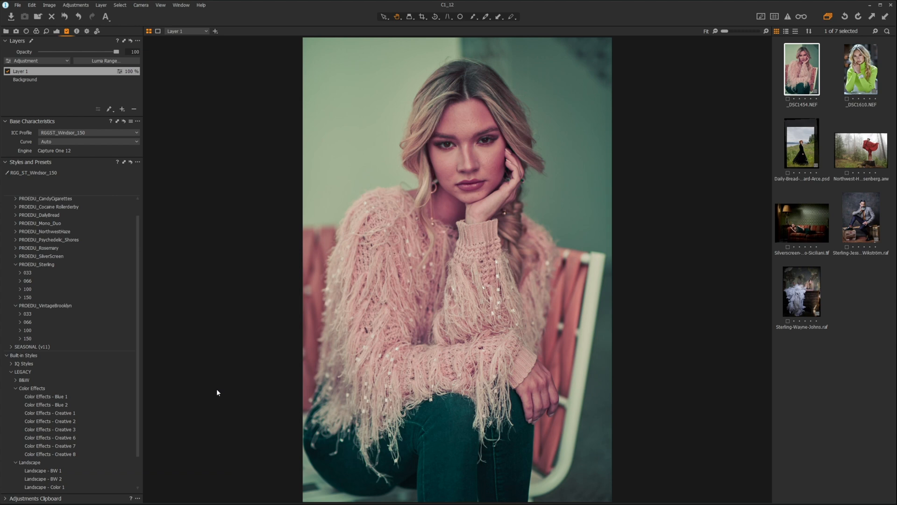
right_click(79, 430)
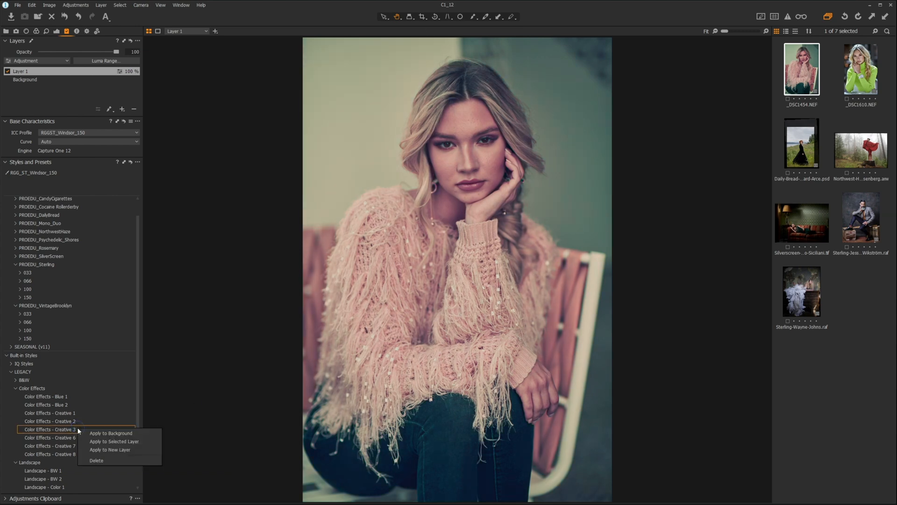
left_click(127, 442)
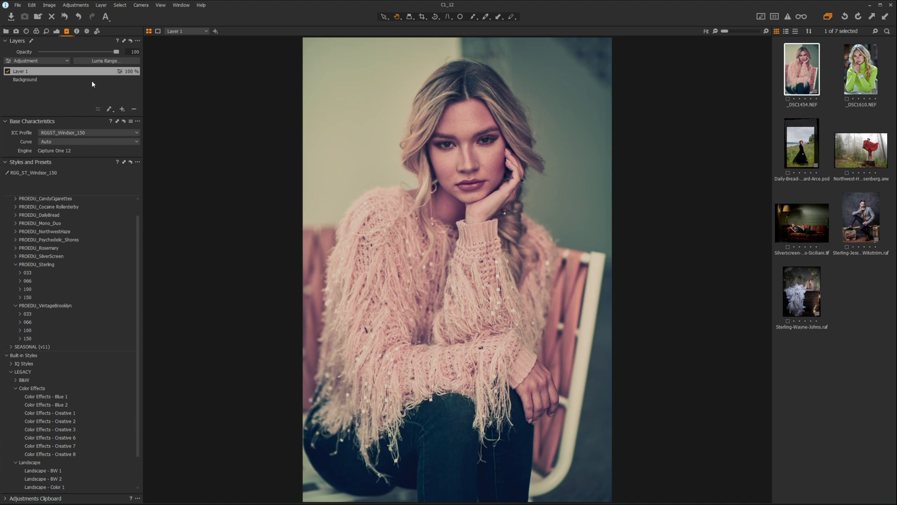
- Compare the portrait with Layer 1 off and on, and set the layer's opacity to 58
left_click(7, 72)
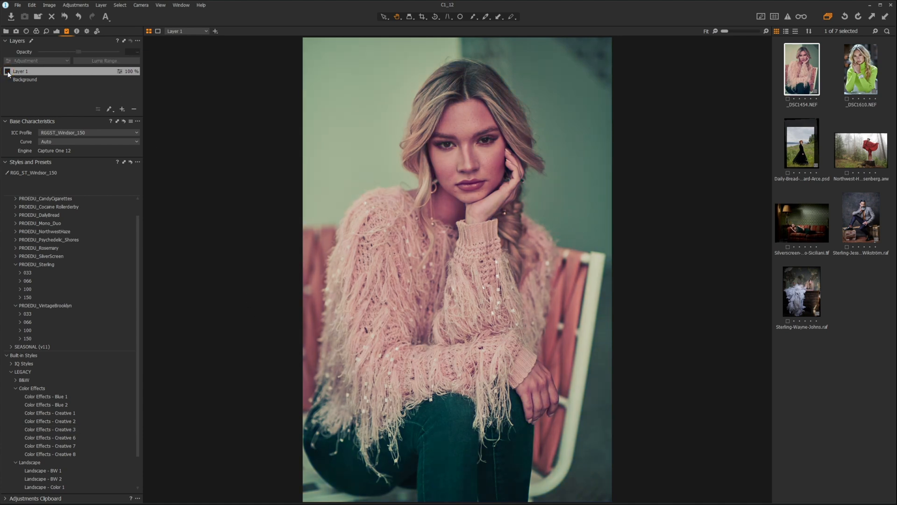
left_click(8, 71)
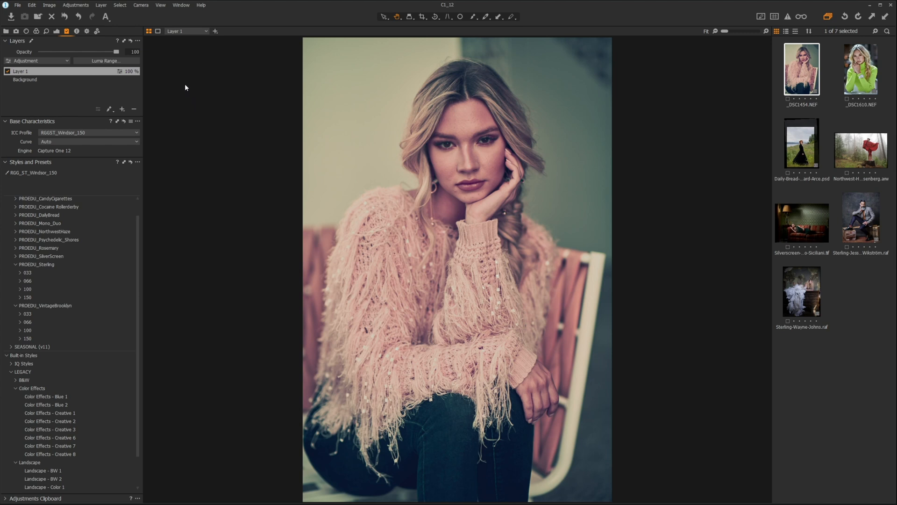
left_click(115, 51)
left_click_drag(67, 51, 110, 51)
left_click_drag(116, 52, 4, 45)
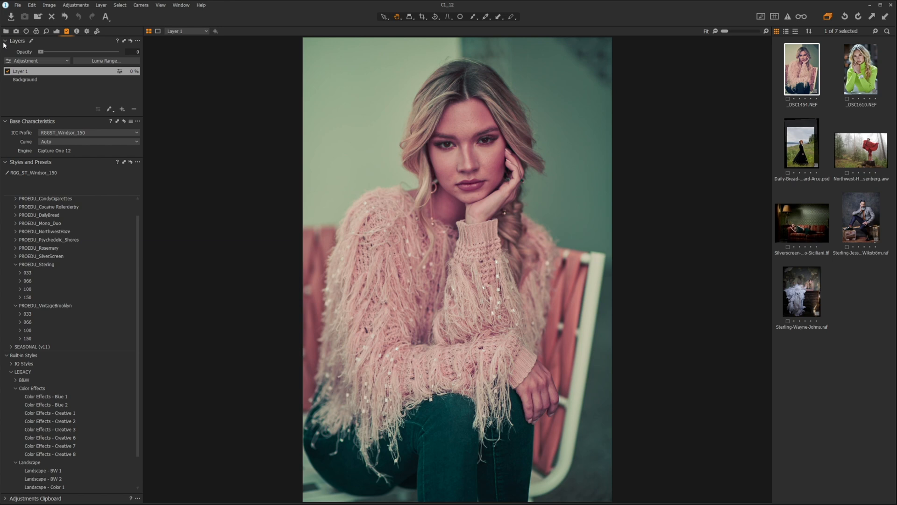
left_click(8, 71)
left_click(7, 71)
left_click_drag(40, 52, 84, 53)
- Stack the RGG_ST_TurnbullCanyon_100 style from the Sterling 100 folder and compare the portrait with Layer 1 off and on
left_click_drag(138, 219, 136, 206)
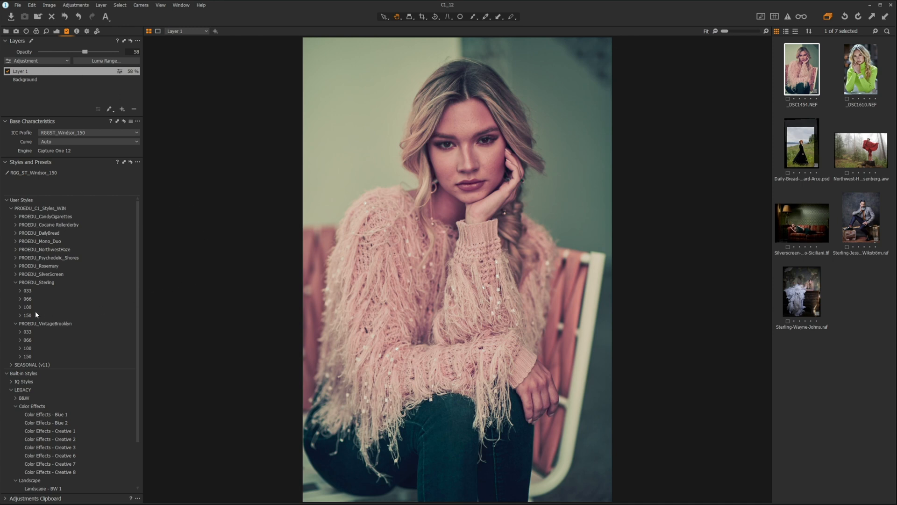
left_click(20, 307)
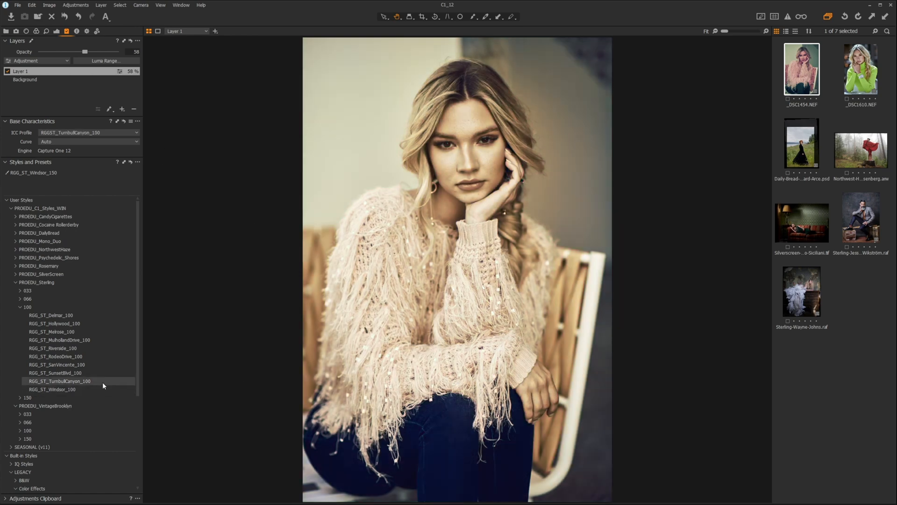
left_click(102, 382)
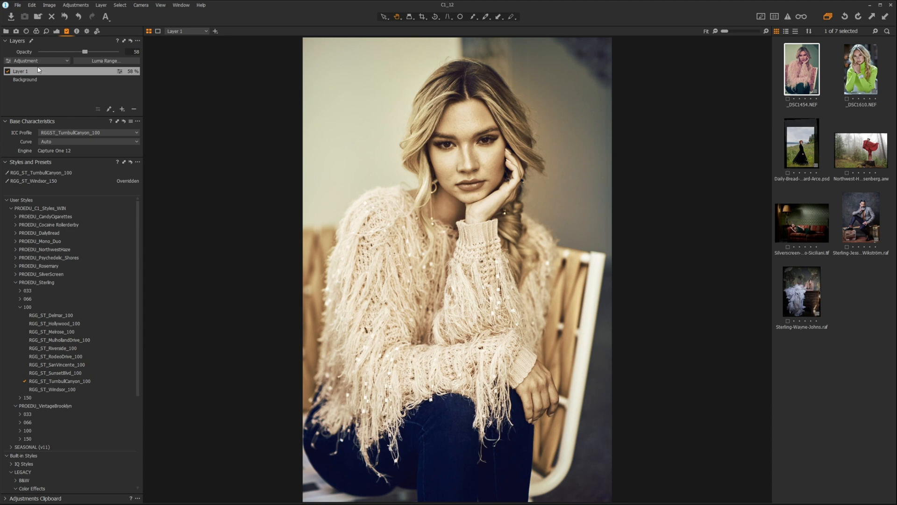
left_click(7, 71)
left_click(7, 72)
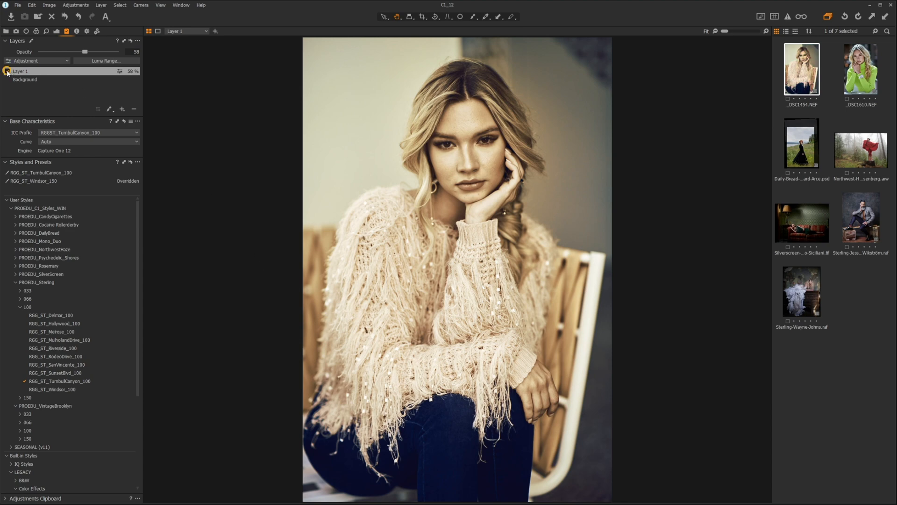
left_click(7, 71)
- Stack the RGG_ST_SanVincente_100 and RGG_ST_SunsetBlvd_100 styles and review the applied styles and the Stack Styles setting
left_click(102, 367)
left_click(95, 372)
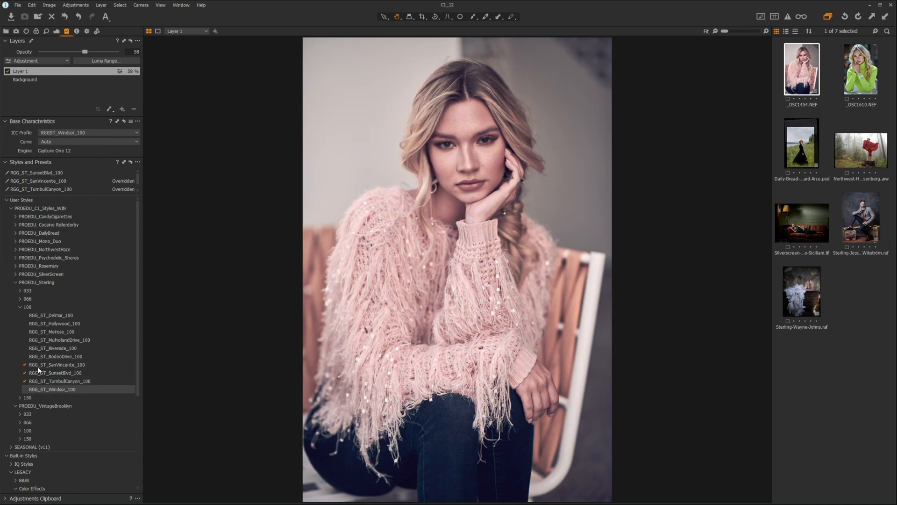
mouse_move(137, 178)
left_mouse_down()
mouse_move(137, 188)
mouse_move(139, 167)
left_mouse_up()
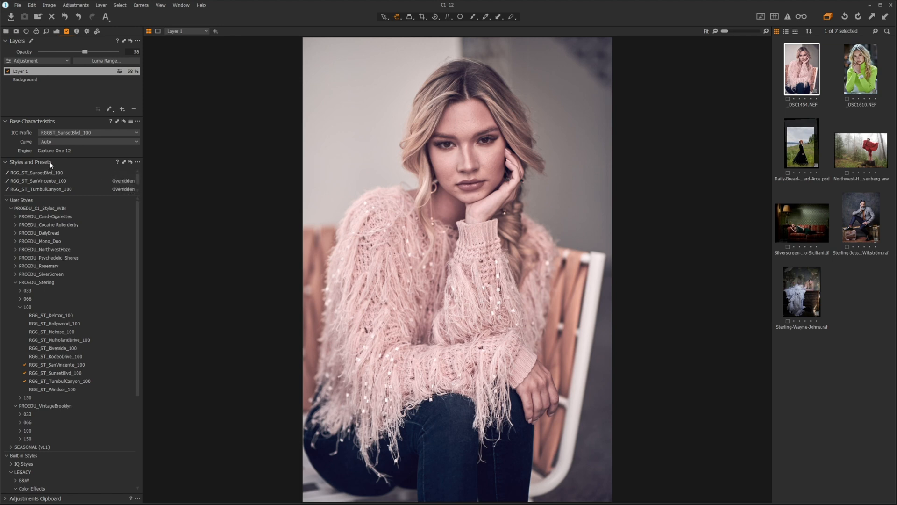
left_click(138, 162)
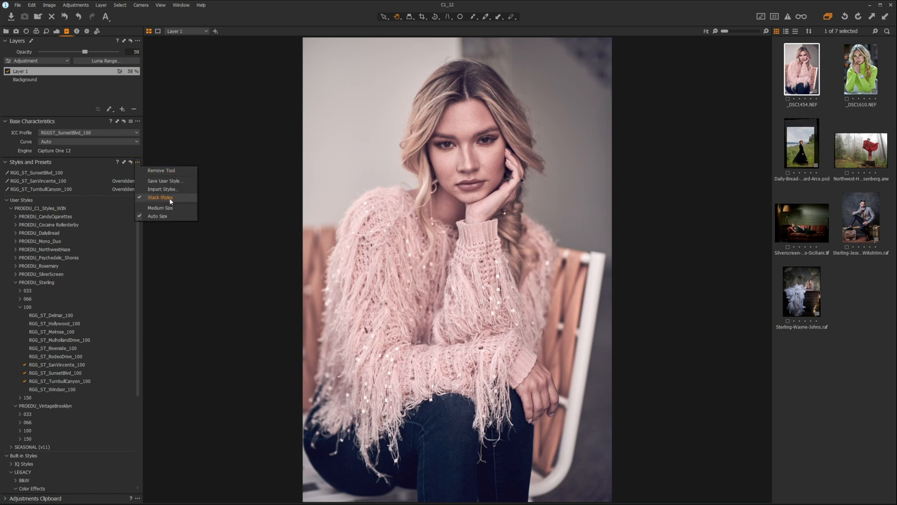
left_click(240, 189)
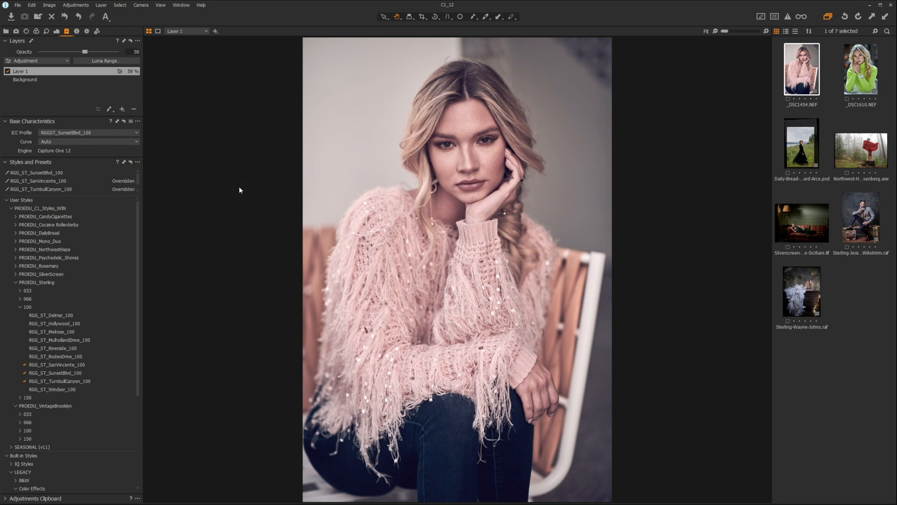
mouse_move(136, 179)
left_mouse_down()
mouse_move(138, 189)
mouse_move(140, 179)
left_mouse_up()
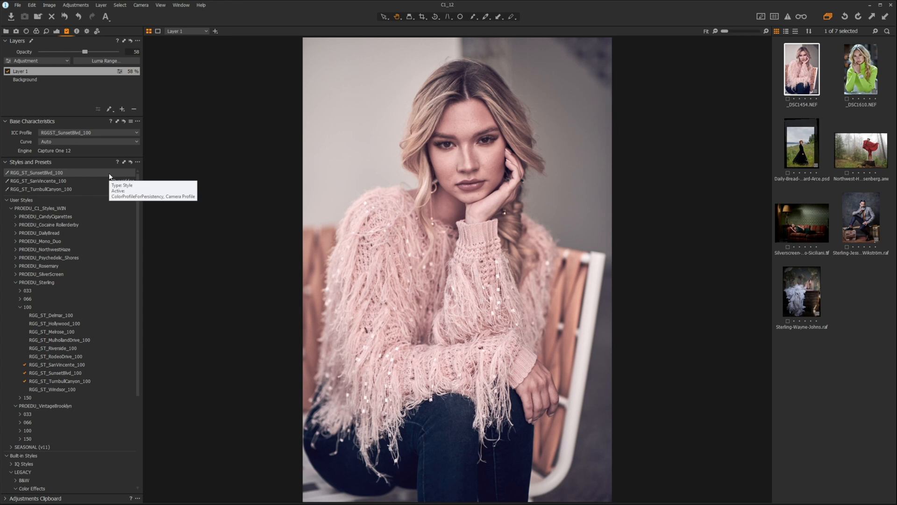
- Clear the SunsetBlvd, SanVincente and TurnbullCanyon styles from the portrait and raise Layer 1's opacity
left_click(95, 177)
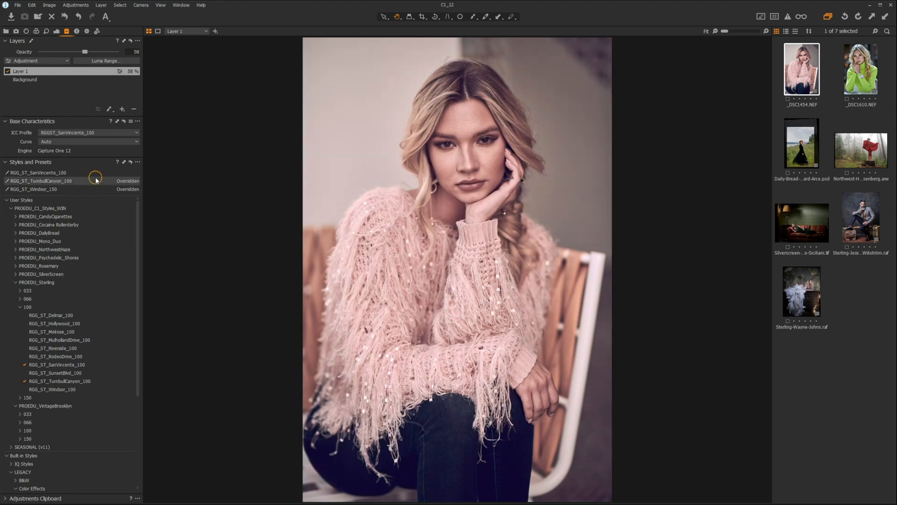
left_click(95, 177)
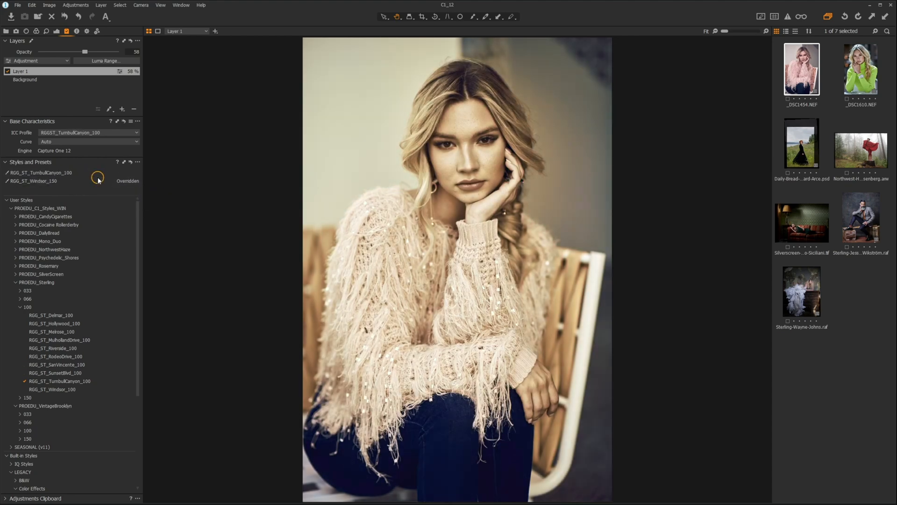
left_click(96, 177)
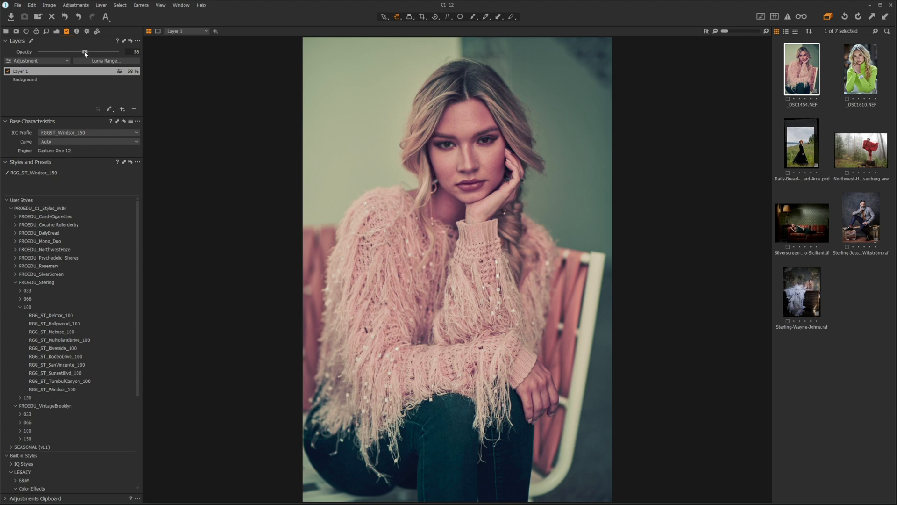
left_click_drag(85, 53, 169, 71)
- Open the forest photo of the woman in the red cape and collapse the PROEDU_Sterling and PROEDU_VintageBrooklyn packs
left_click(877, 158)
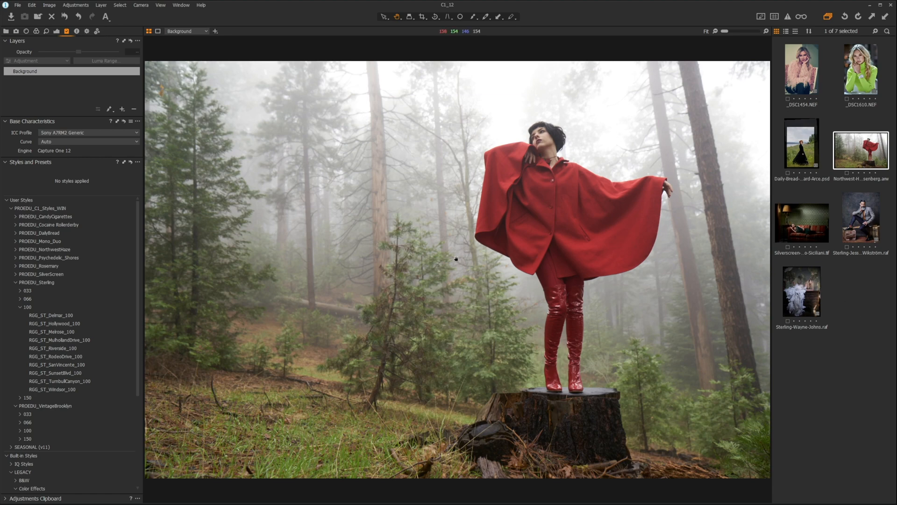
left_click(14, 282)
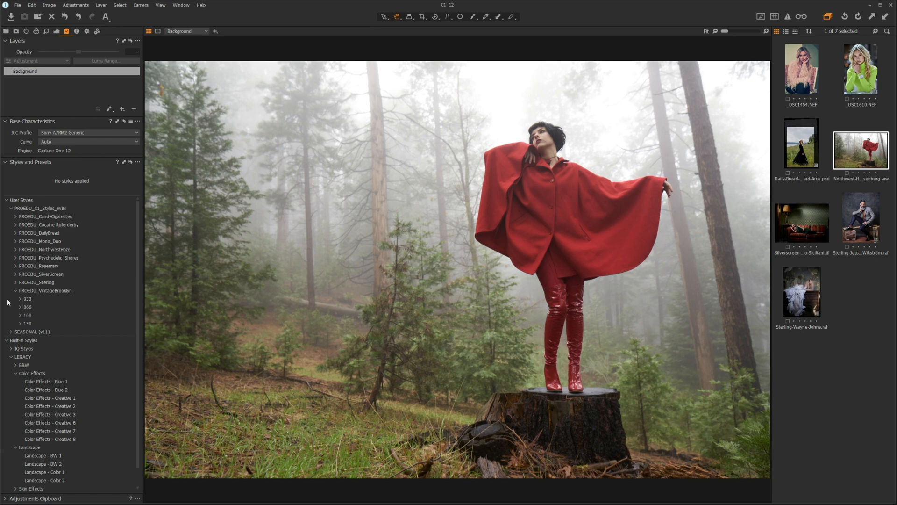
left_click(16, 290)
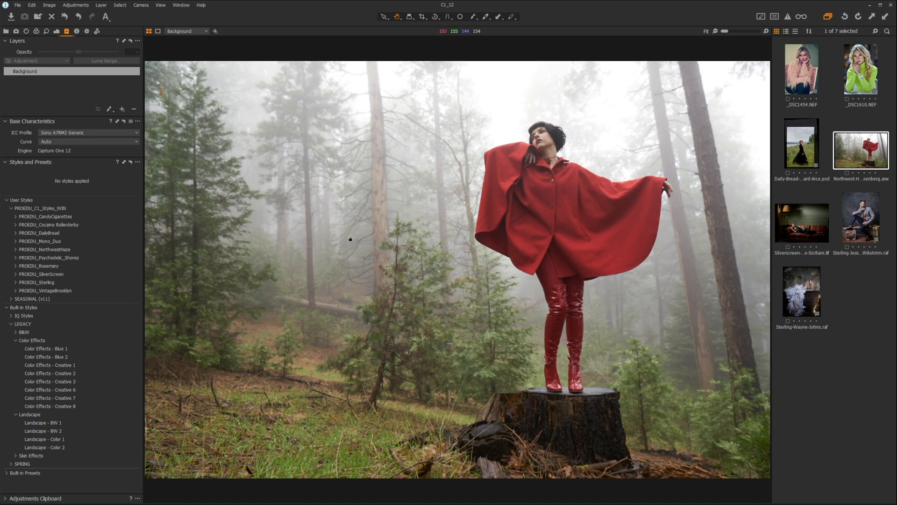
- Apply the RGG_NH_Juniper_100 style from the NorthwestHaze 100 folder to the forest photo and inspect the foliage at 100%
left_click(15, 249)
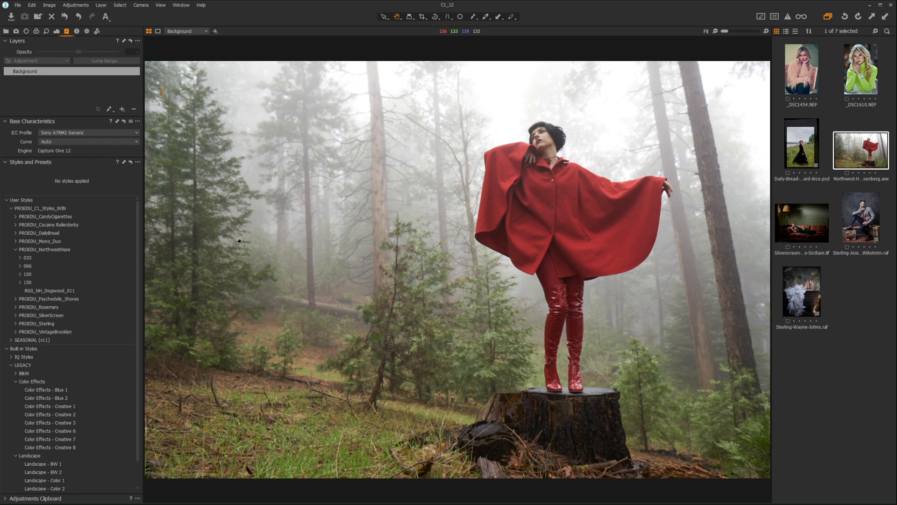
left_click(19, 274)
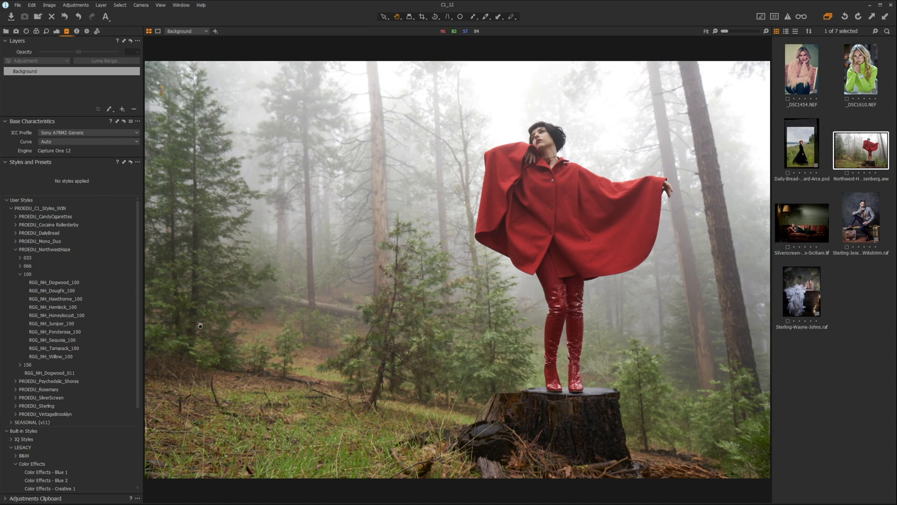
left_click(103, 324)
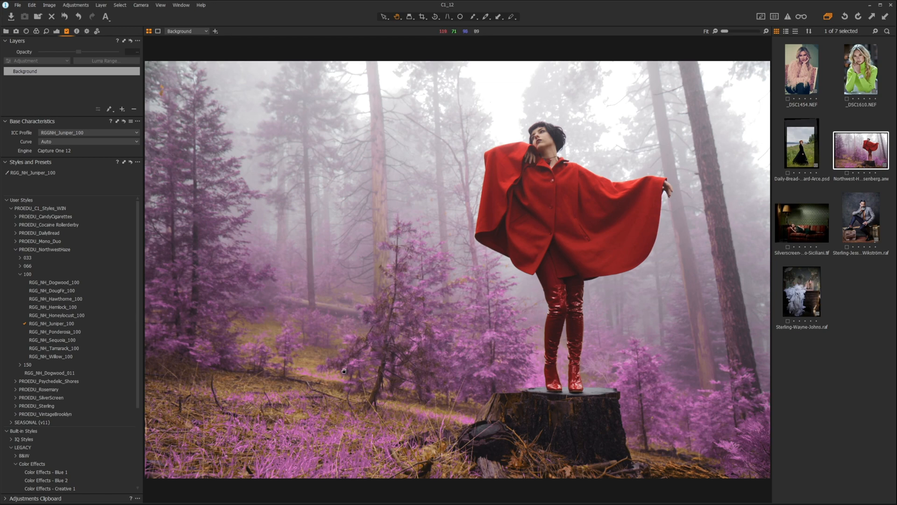
double_click(444, 352)
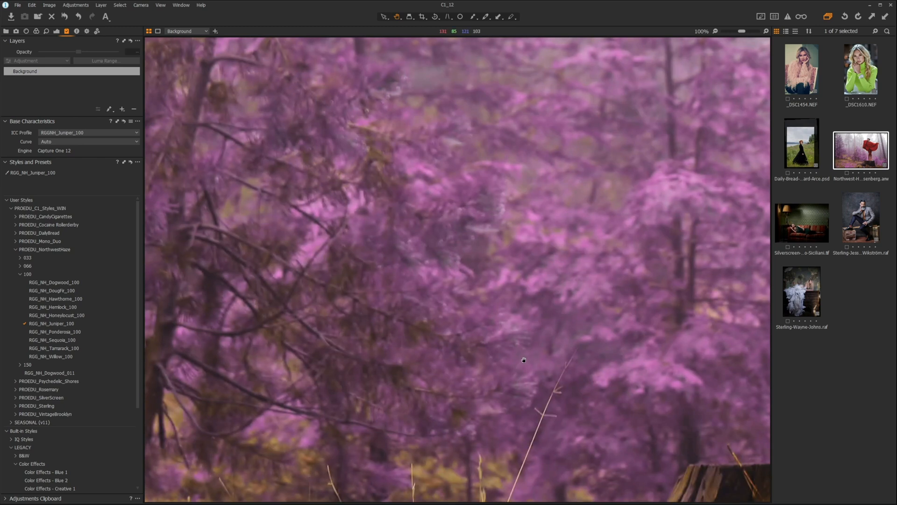
- Examine the Juniper style's rendering of the foliage, boots, stump and grass at 100% and 67% zoom
left_click_drag(589, 348, 339, 391)
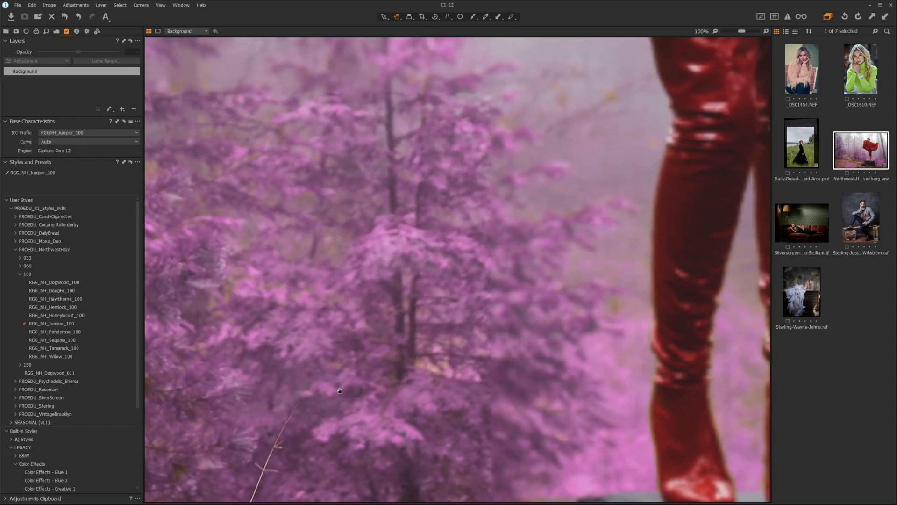
left_click_drag(391, 256, 416, 352)
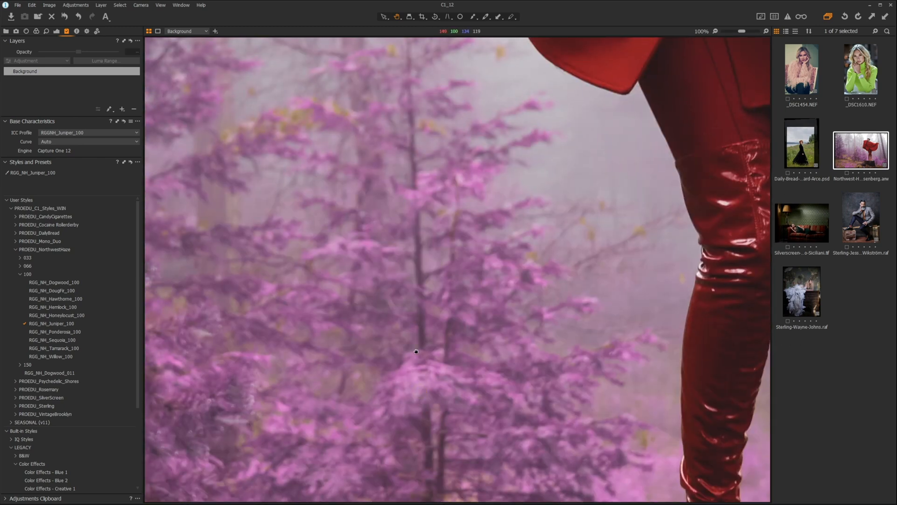
double_click(416, 351)
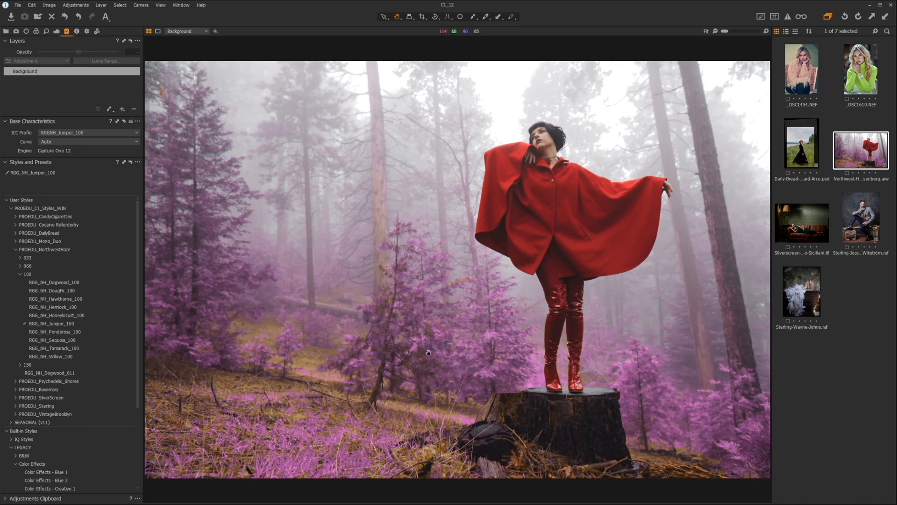
double_click(435, 350)
left_click_drag(595, 367, 349, 280)
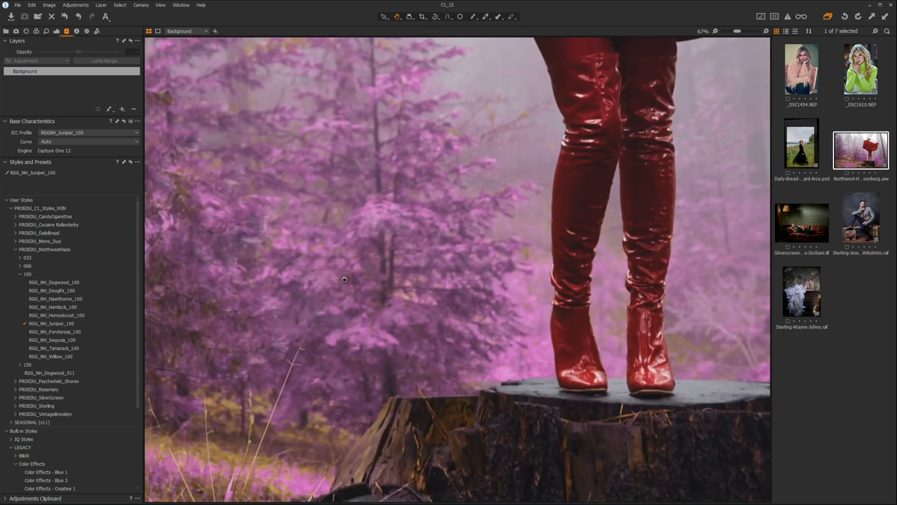
left_click_drag(546, 383, 345, 292)
left_click_drag(673, 363, 444, 298)
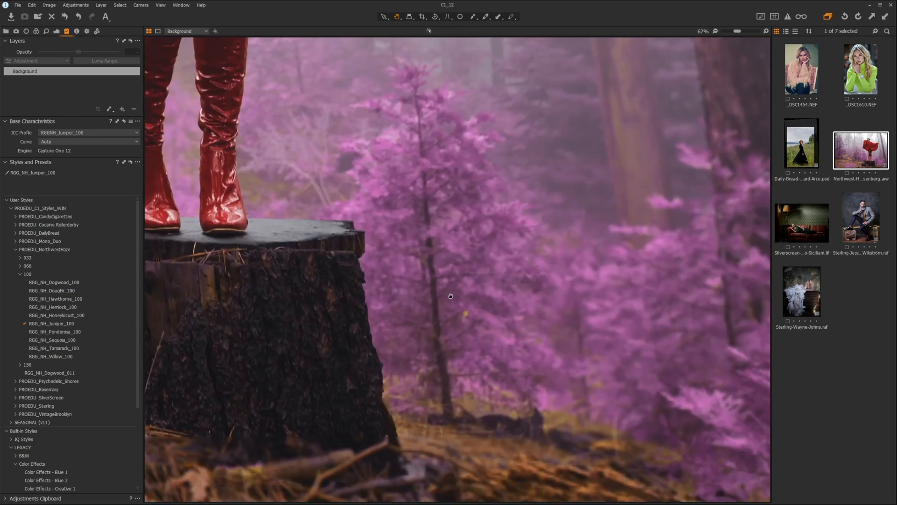
left_click_drag(644, 333, 471, 262)
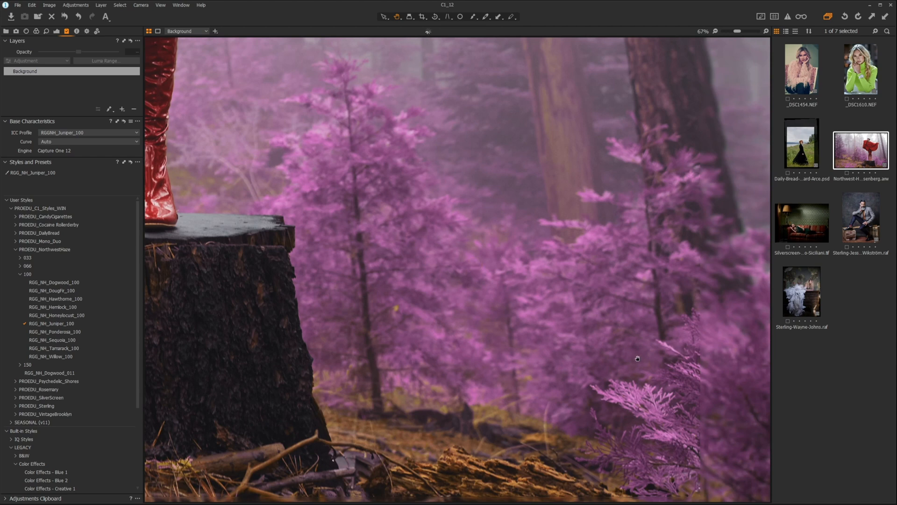
left_click_drag(537, 349, 613, 348)
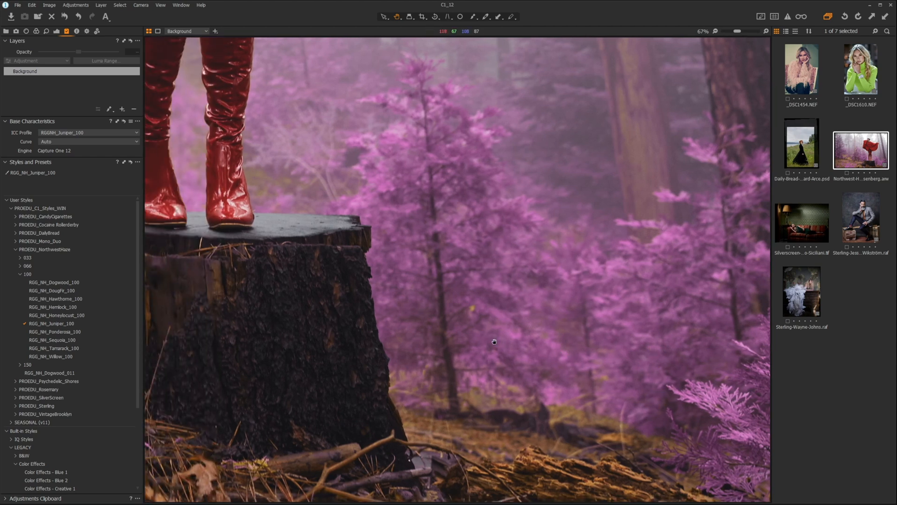
left_click_drag(493, 343, 661, 333)
left_click_drag(304, 380, 567, 343)
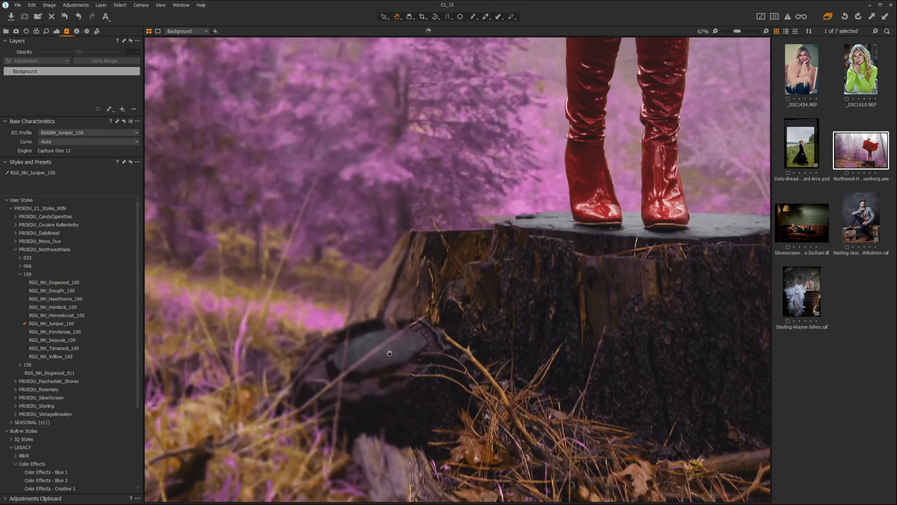
left_click_drag(300, 313, 507, 312)
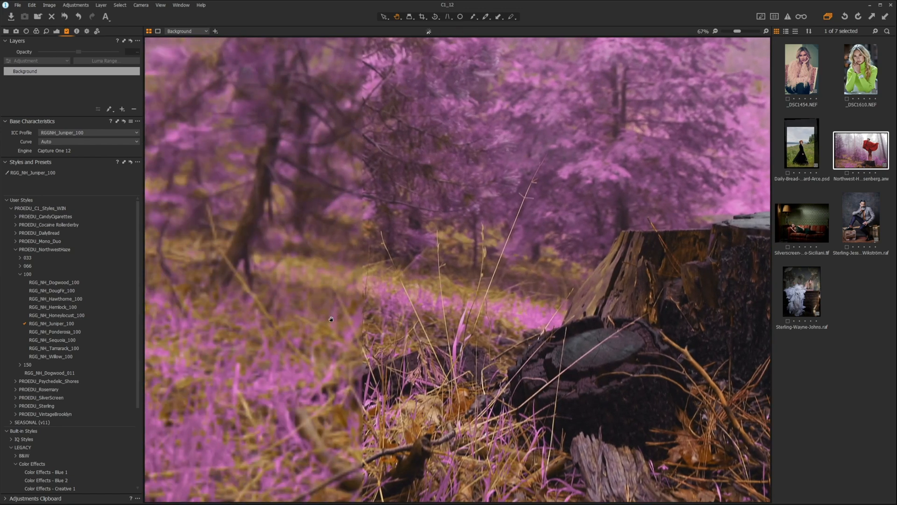
left_click_drag(331, 319, 460, 309)
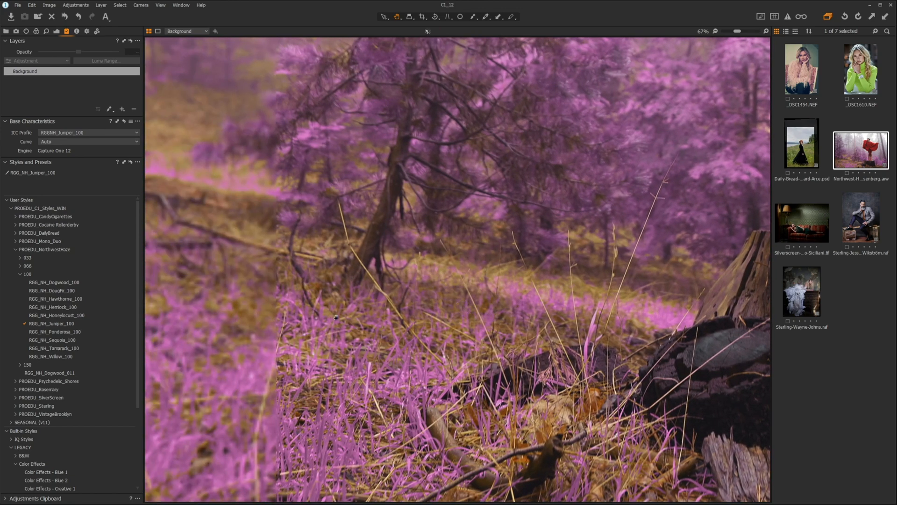
scroll(343, 313, "down", 3)
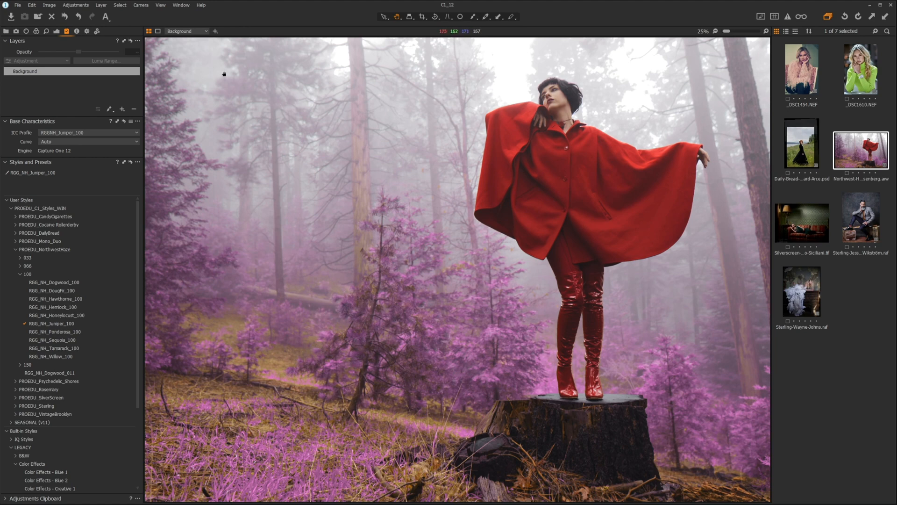
- Apply the RGG_NH_Hemlock_100 style to the forest photo and clear the RGG_NH_Juniper_100 style from the background
left_click(58, 31)
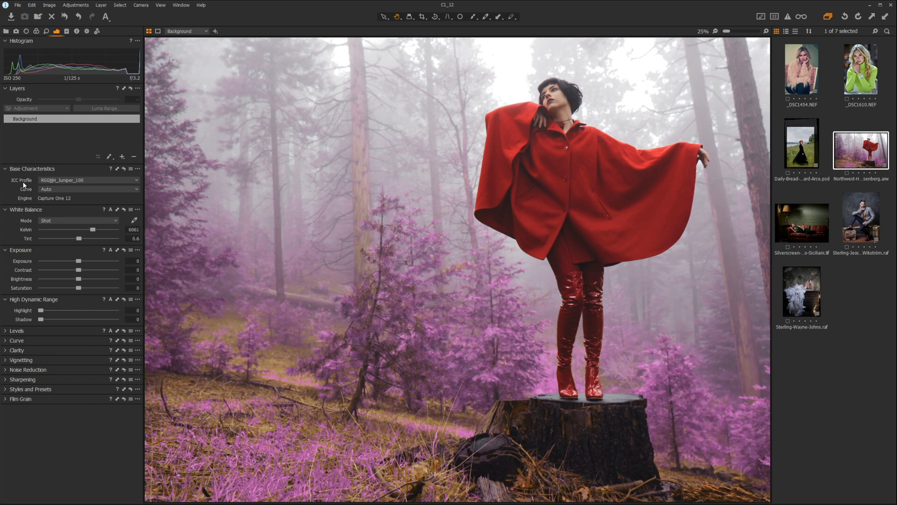
left_click(67, 31)
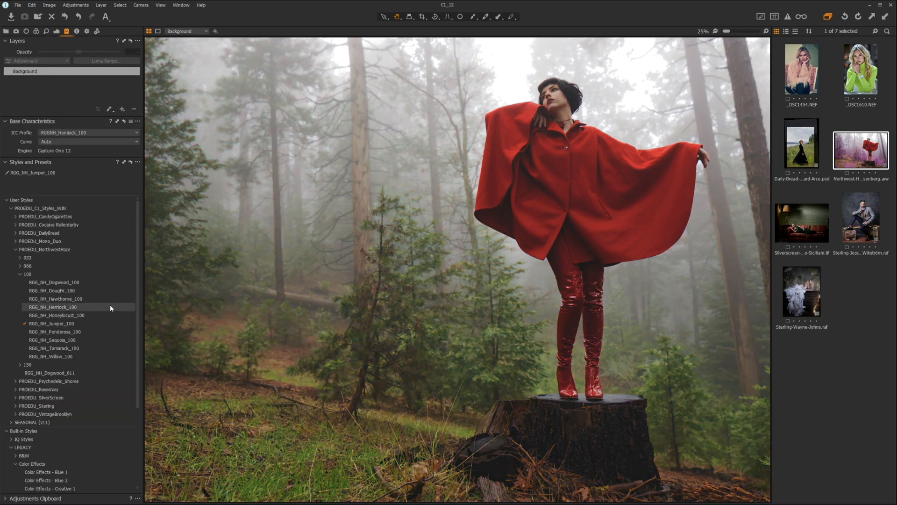
left_click(110, 307)
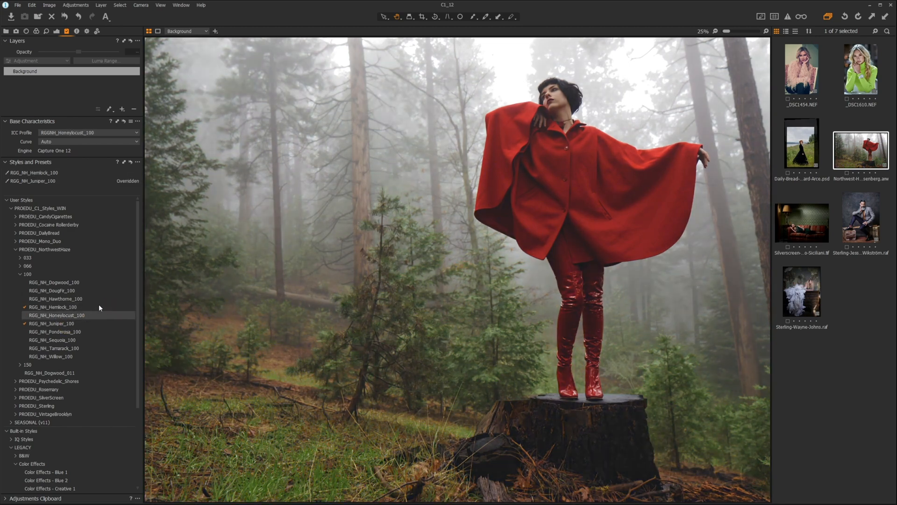
right_click(69, 180)
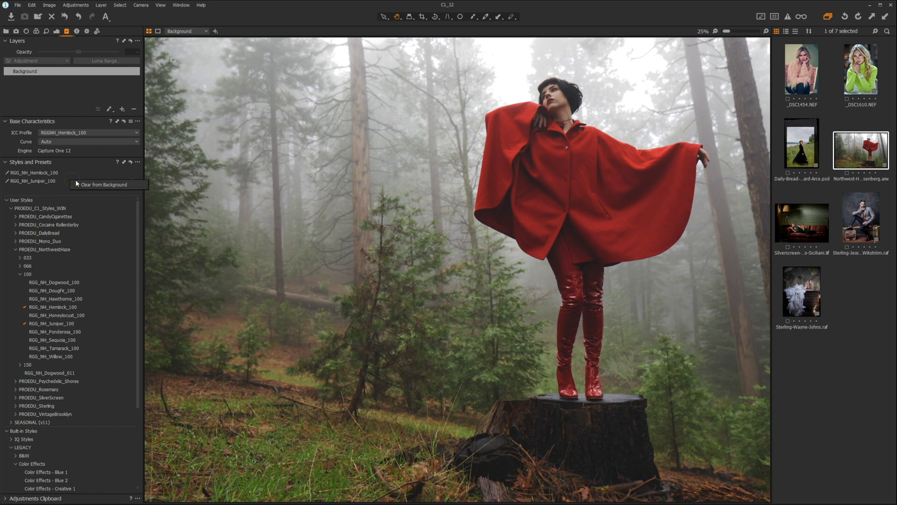
left_click(103, 181)
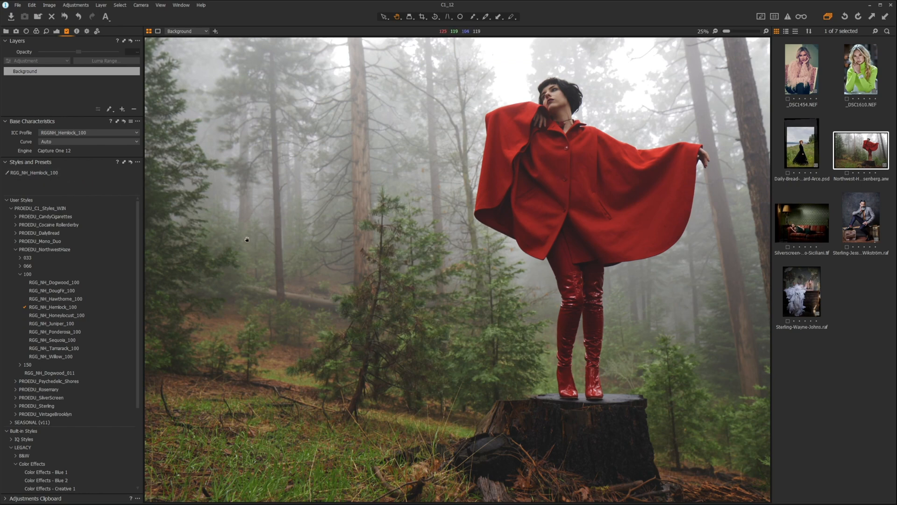
- Try a white balance of 5376 Kelvin with a 13.4 tint on the Hemlock look, and restore the Shot mode
left_click(56, 30)
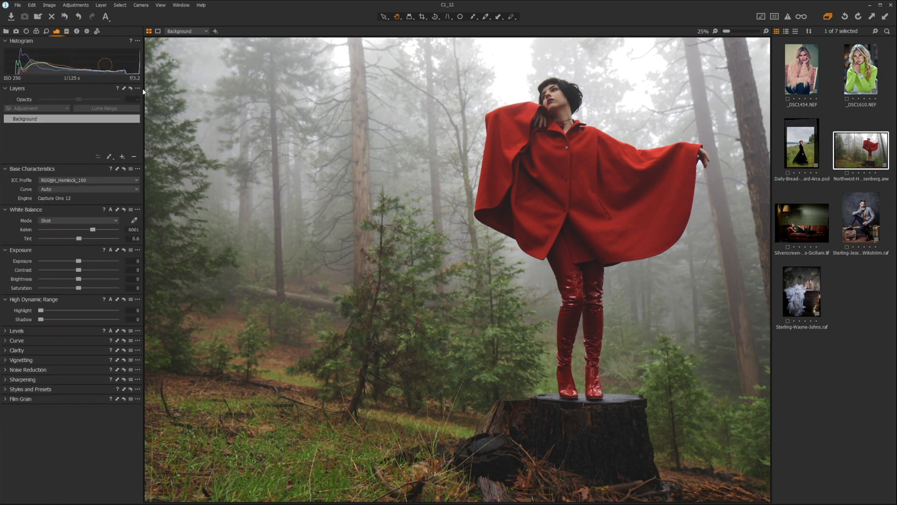
left_click_drag(93, 229, 78, 229)
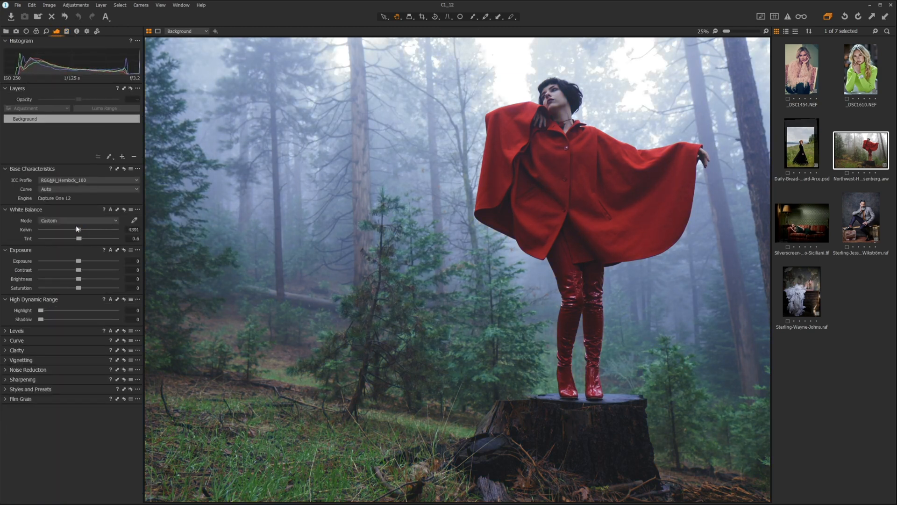
left_click_drag(77, 229, 96, 239)
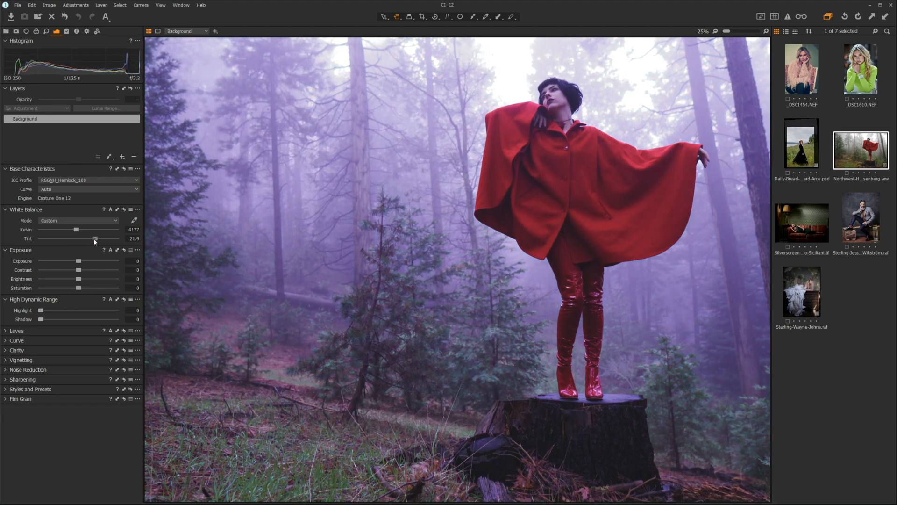
mouse_move(95, 238)
left_mouse_down()
mouse_move(68, 240)
mouse_move(89, 238)
mouse_move(87, 230)
left_mouse_up()
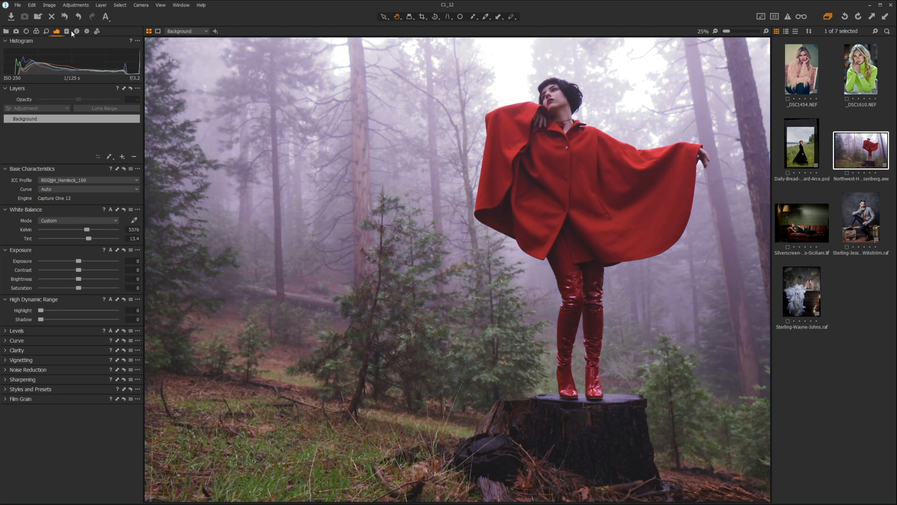
left_click(94, 220)
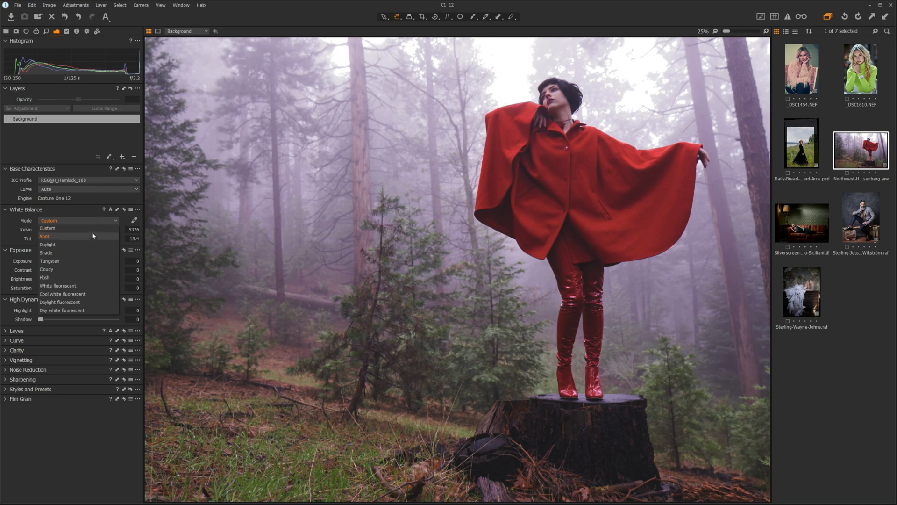
left_click(91, 236)
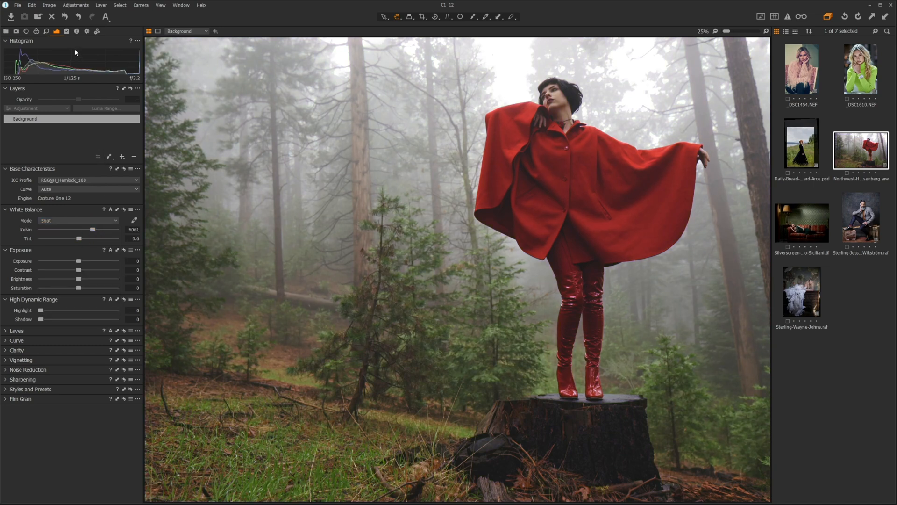
- Apply the RGG_NH_Tamarack_100 style to the forest photo and clear the RGG_NH_Hemlock_100 style from the background
left_click(66, 31)
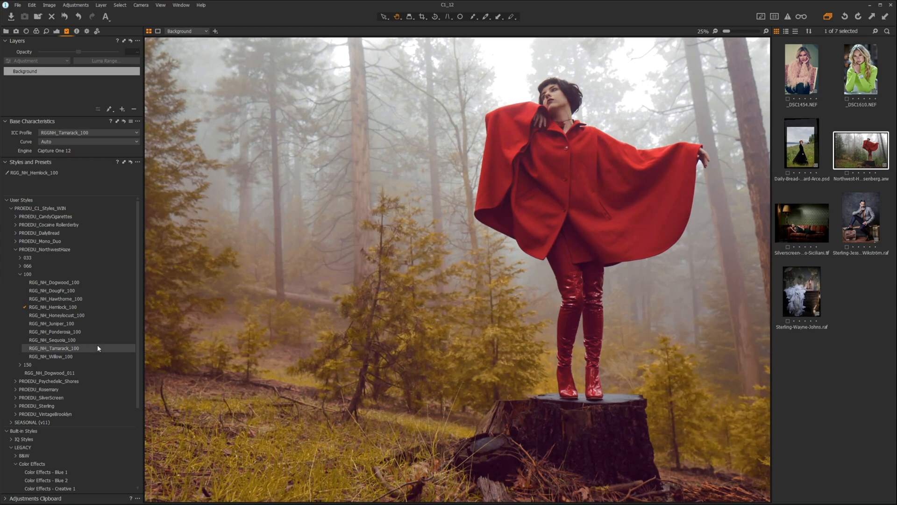
left_click(98, 347)
right_click(62, 180)
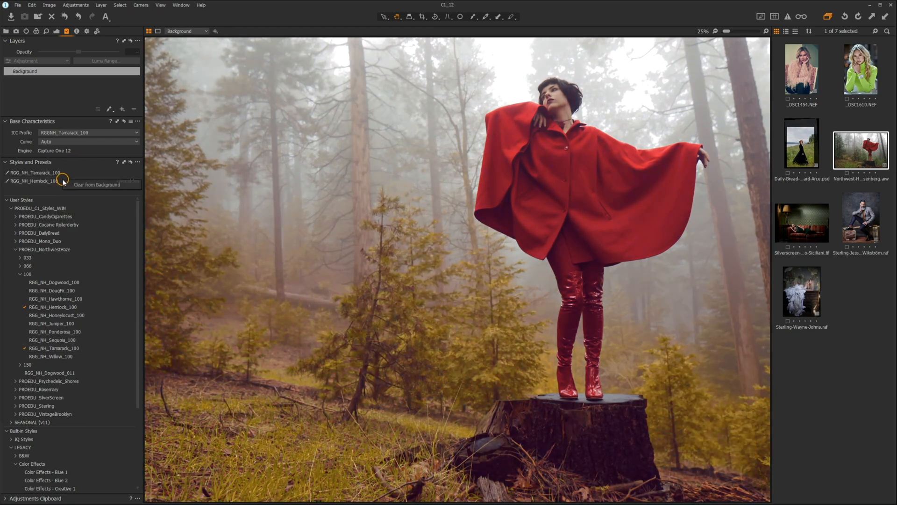
left_click(104, 185)
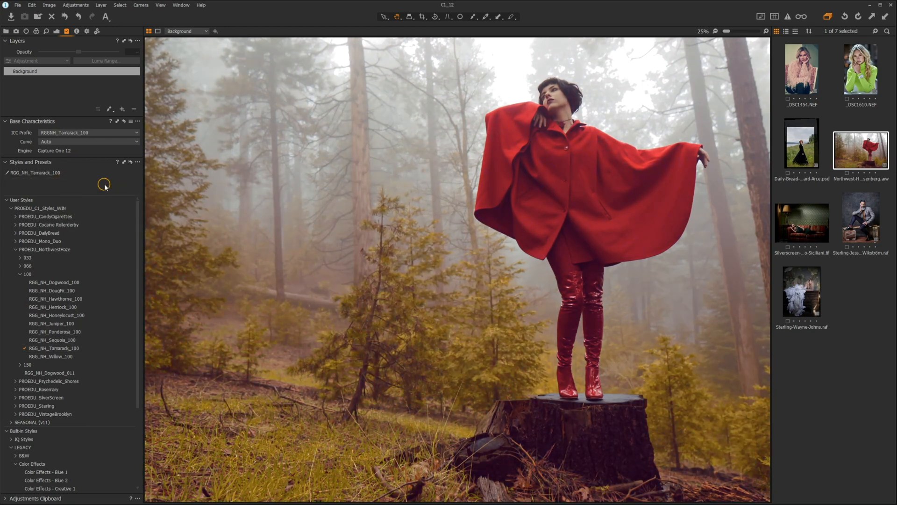
- Cool the Tamarack look's white balance to 4091 Kelvin and examine the grass and trees up close
left_click(57, 31)
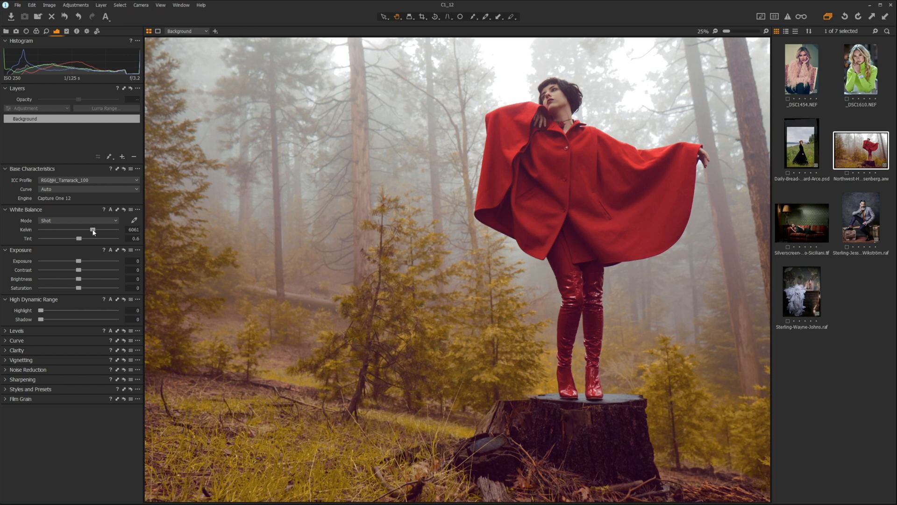
left_click_drag(94, 230, 81, 230)
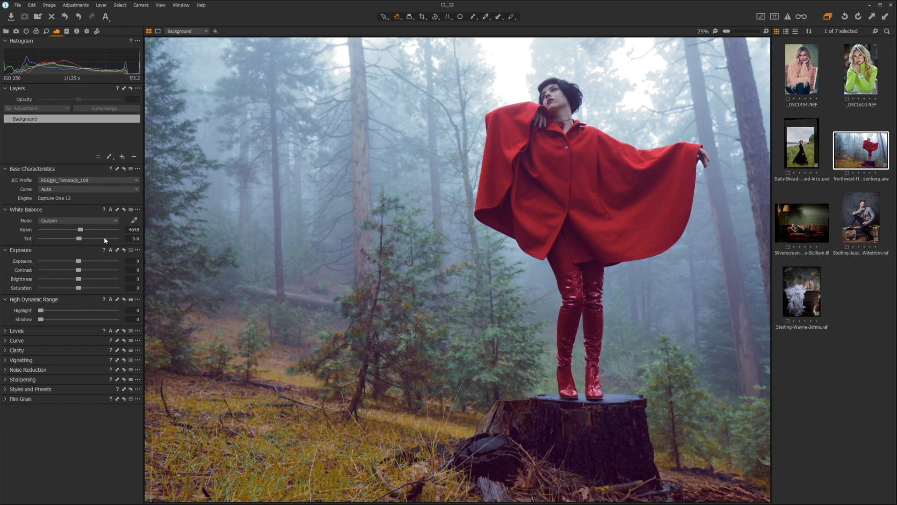
mouse_move(81, 230)
left_mouse_down()
mouse_move(90, 230)
mouse_move(77, 232)
left_mouse_up()
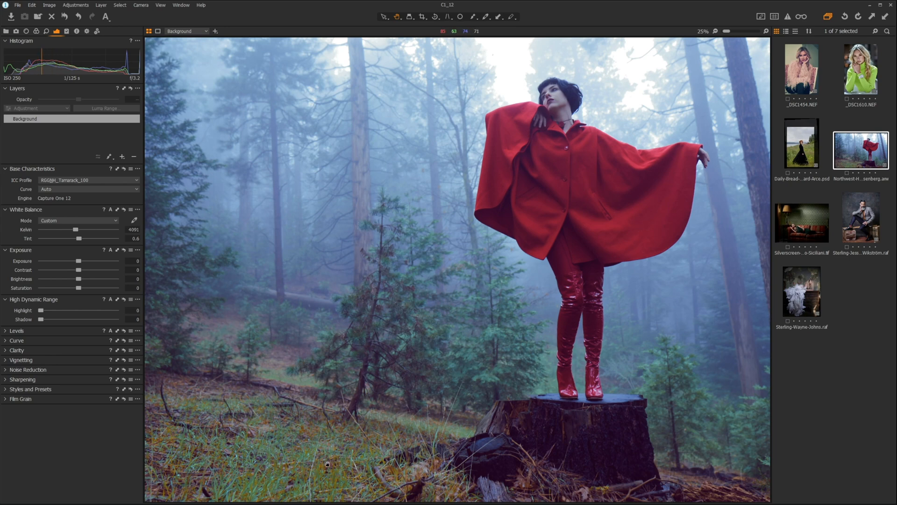
scroll(327, 463, "up", 3)
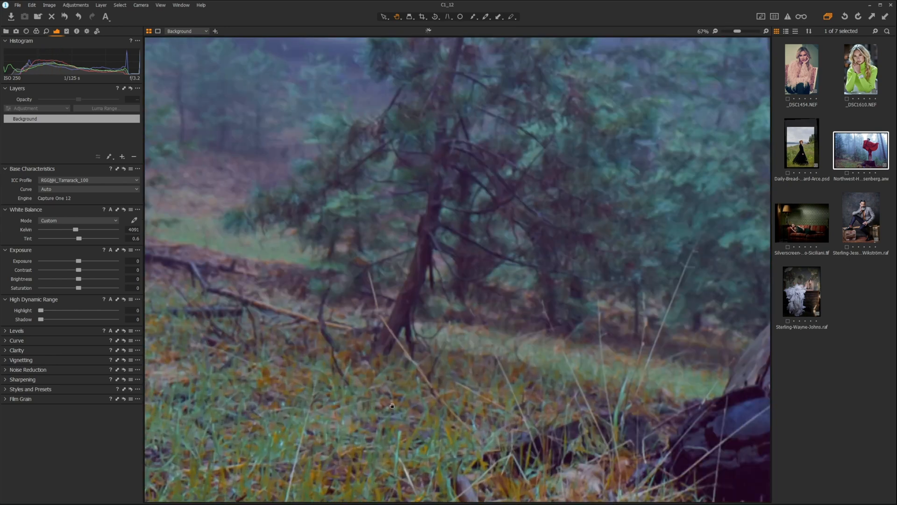
scroll(420, 434, "down", 4)
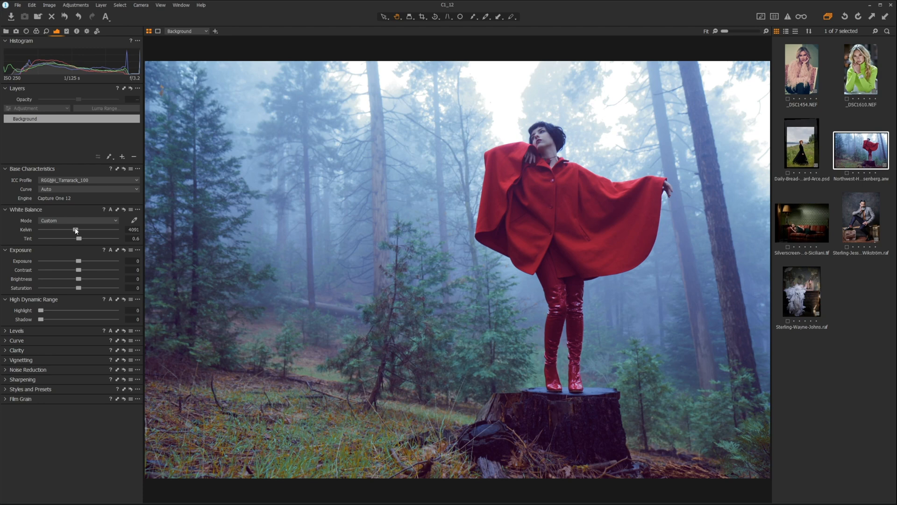
- Fine-tune the forest photo's white balance through 4434 Kelvin and settle on 5376 Kelvin
left_click_drag(75, 230, 78, 230)
left_click_drag(77, 230, 78, 229)
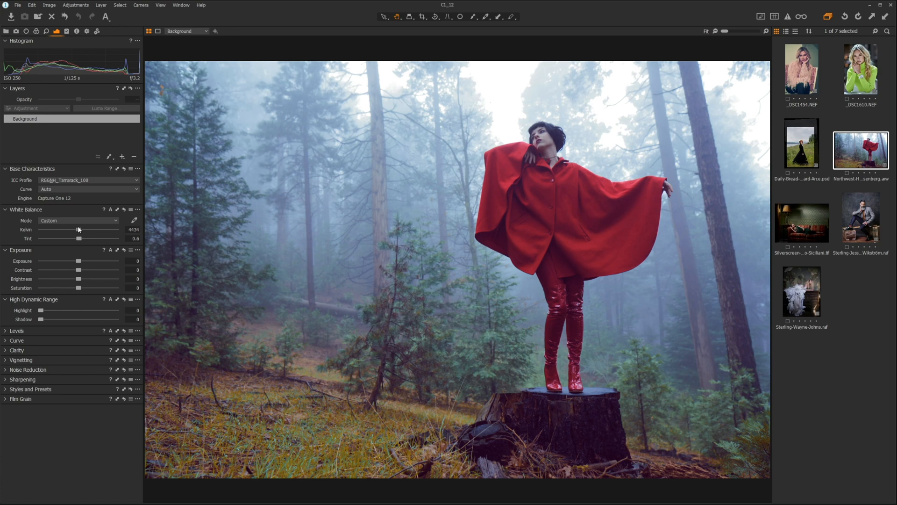
left_click_drag(79, 229, 77, 230)
left_click_drag(78, 231, 86, 231)
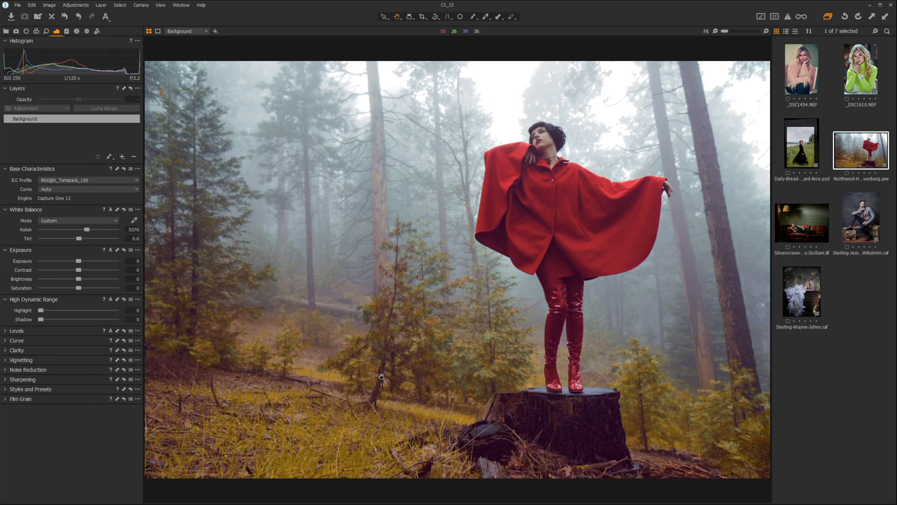
- Try the Sony A7RM2 Standard ICC profile with a slightly warmer Kelvin value, and undo these changes
left_click(70, 182)
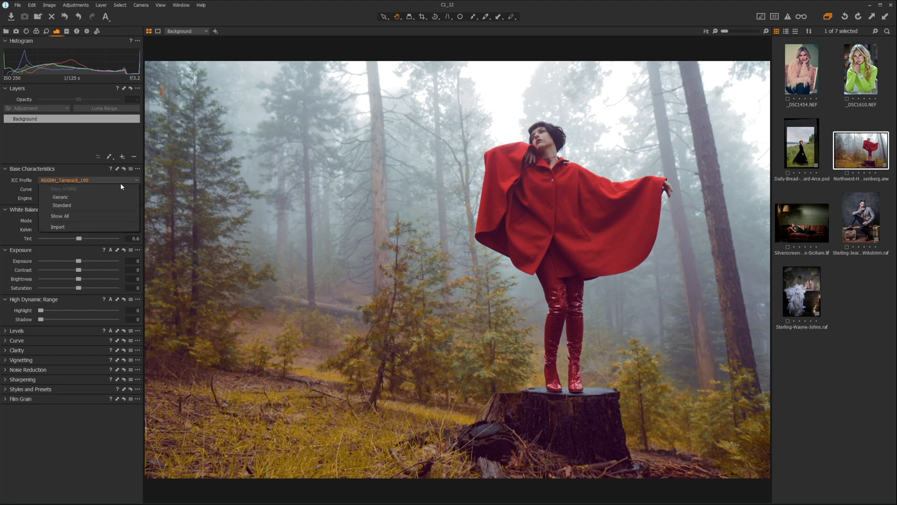
left_click(98, 205)
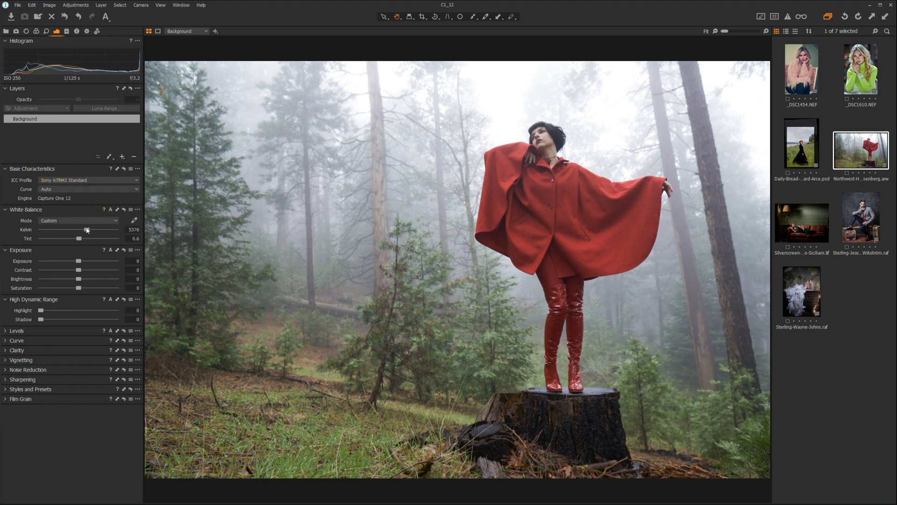
left_click_drag(87, 230, 90, 231)
left_click_drag(90, 232, 89, 231)
key("ctrl+z")
key("ctrl+z")
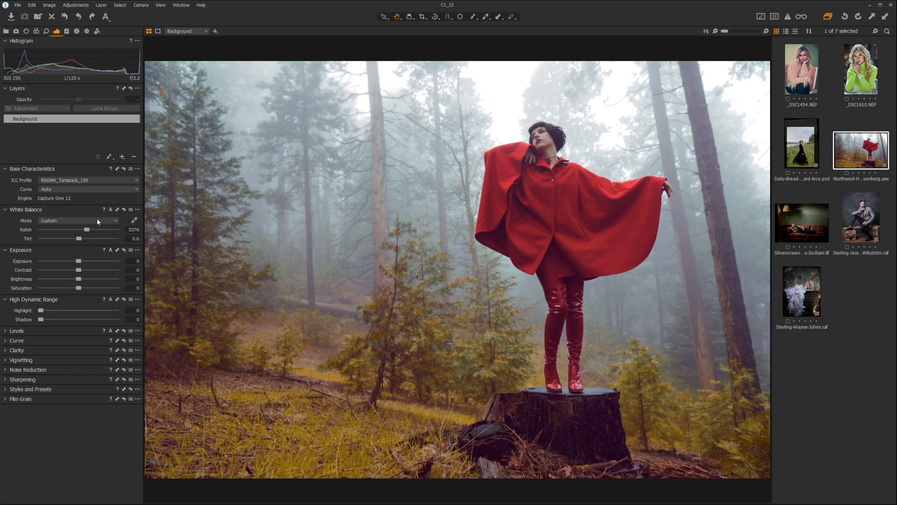
- Cool the forest photo's white balance to 4434 Kelvin and replace the RGG_NH_Tamarack_100 style with RGG_NH_Juniper_100
left_click_drag(86, 232, 77, 233)
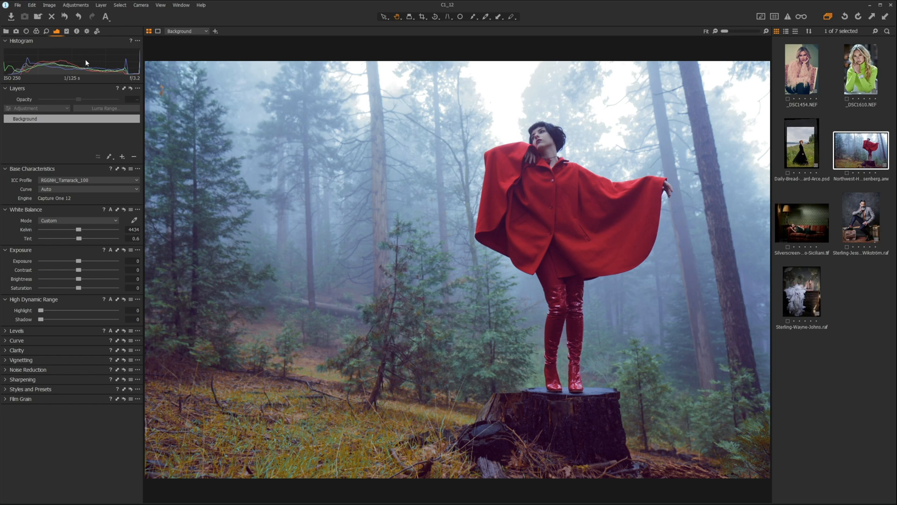
left_click(67, 30)
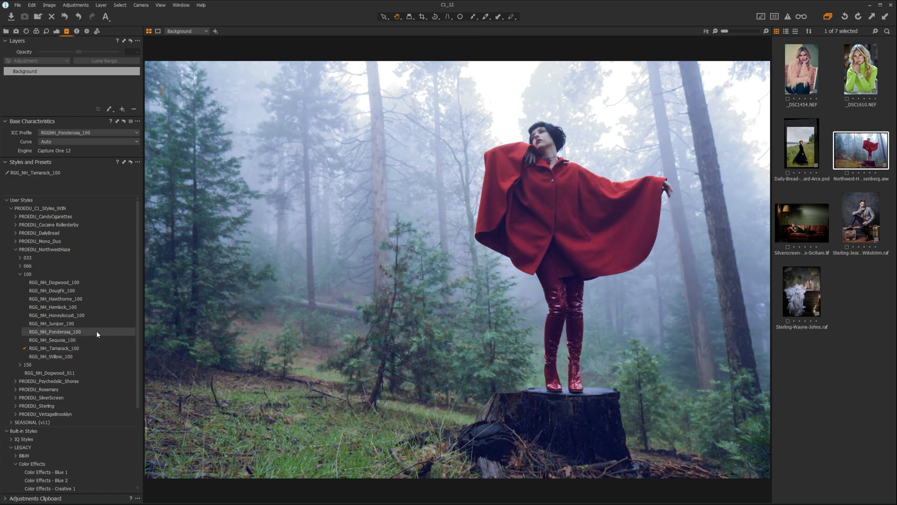
left_click(99, 328)
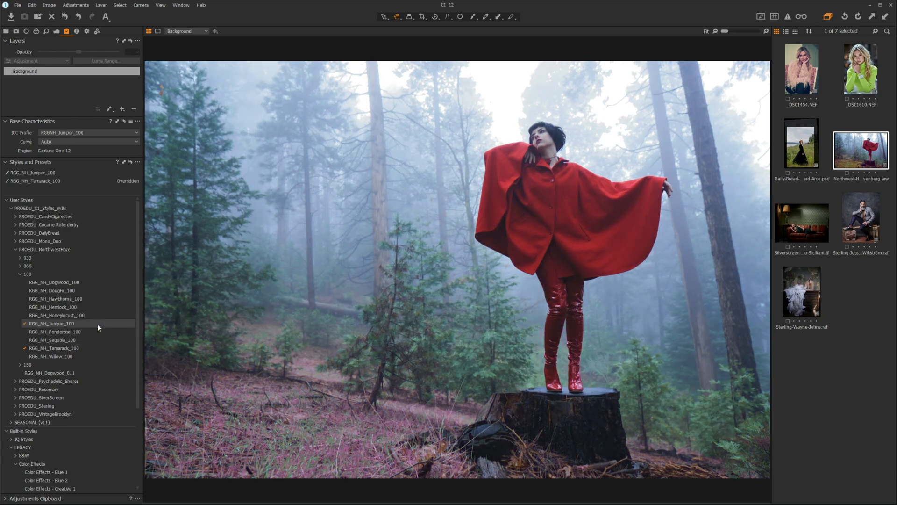
right_click(80, 181)
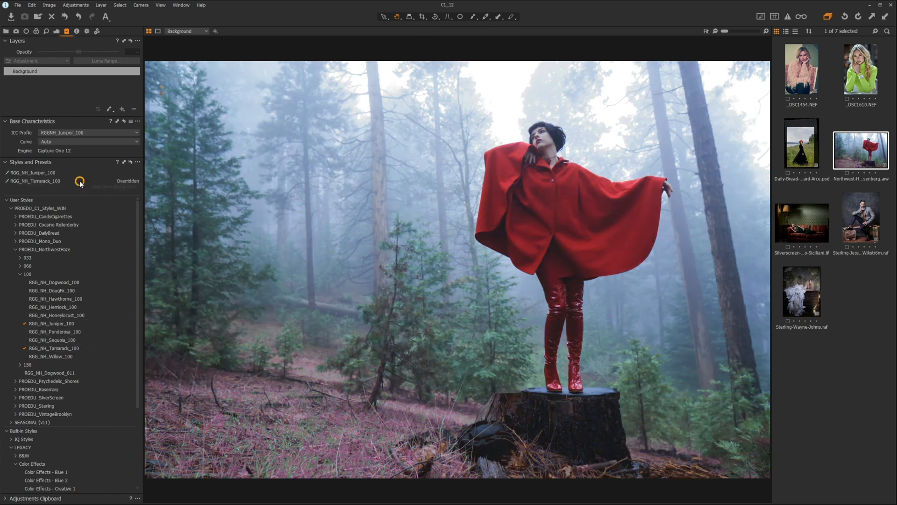
left_click(109, 186)
- Compare the Juniper look at 5890 and 4048 Kelvin, and settle on a white balance of 5675 Kelvin
left_click(56, 31)
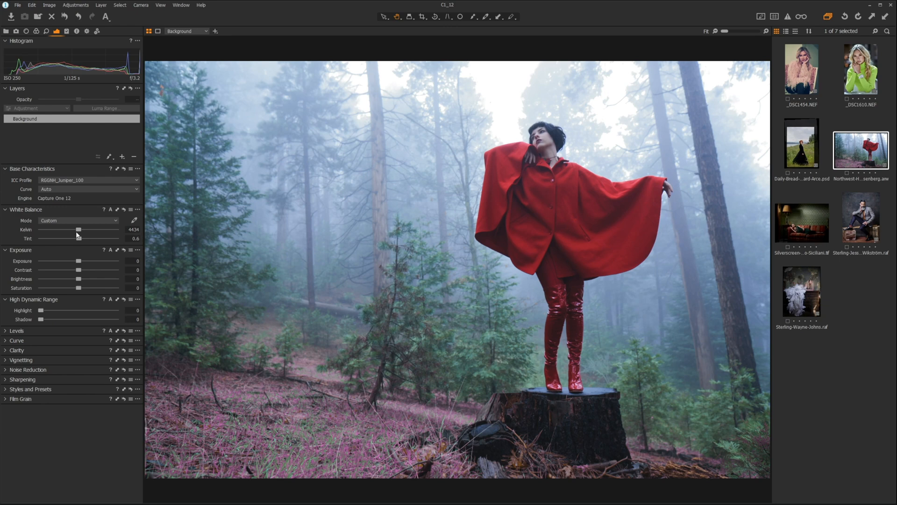
left_click_drag(77, 229, 88, 230)
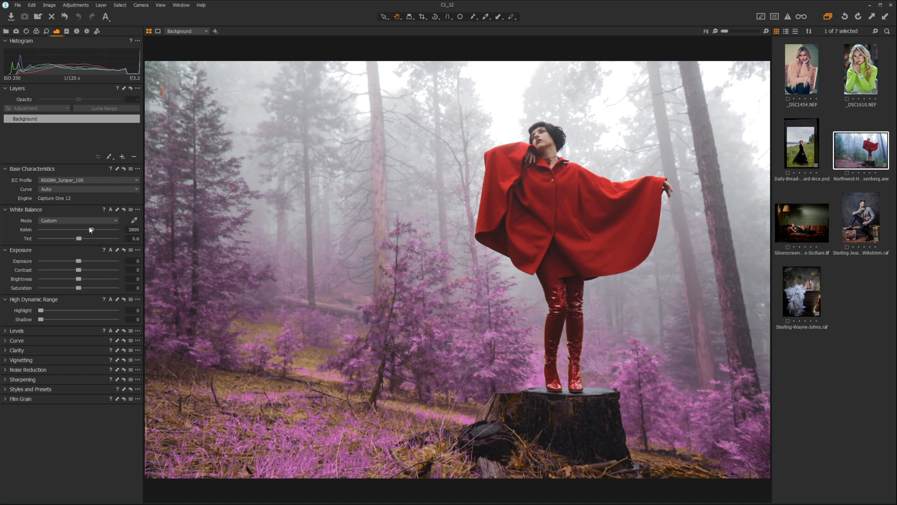
left_click_drag(90, 227, 92, 229)
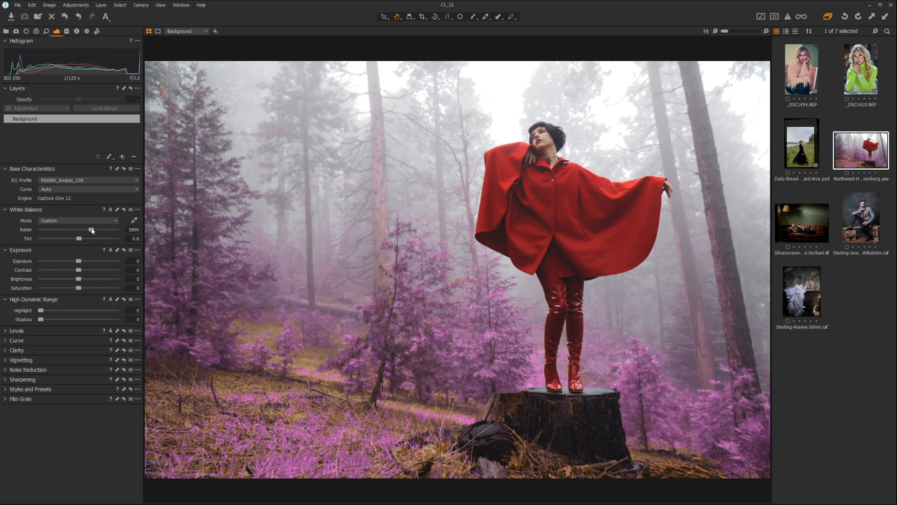
left_click_drag(92, 230, 91, 231)
left_click_drag(91, 230, 75, 231)
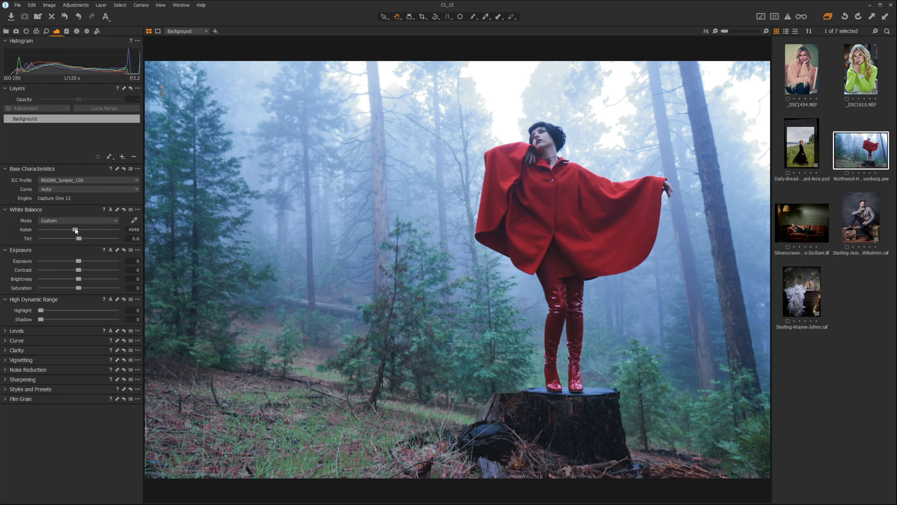
left_click_drag(75, 229, 90, 230)
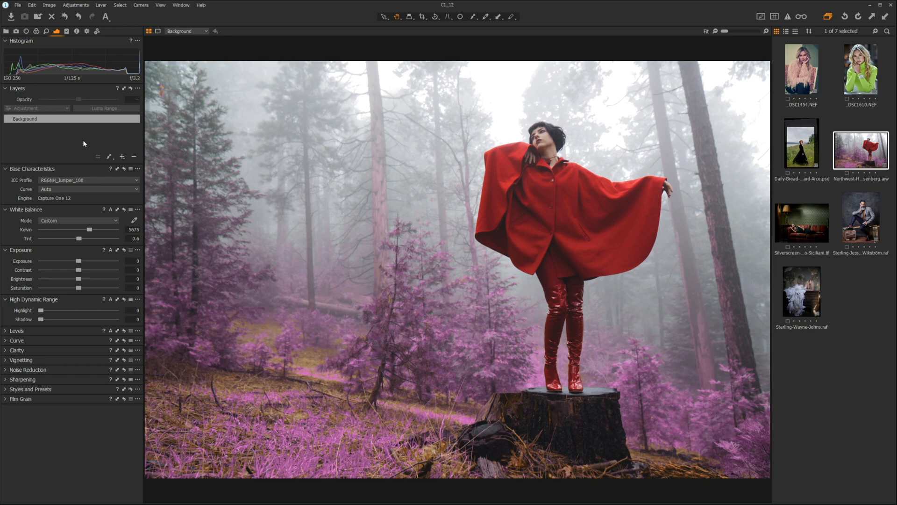
- Apply the RGG_NH_Hawthorne_100 style to the forest photo and clear RGG_NH_Juniper_100 from the background
left_click(66, 31)
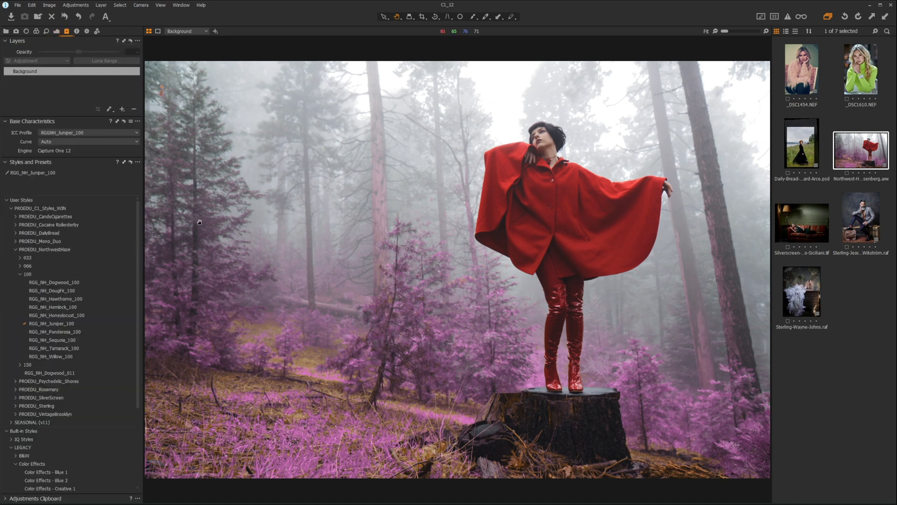
left_click(57, 31)
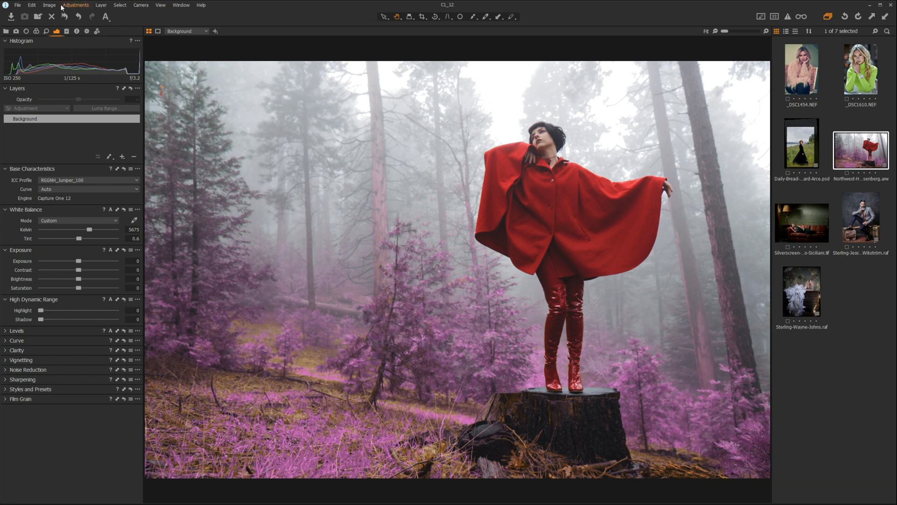
left_click(66, 31)
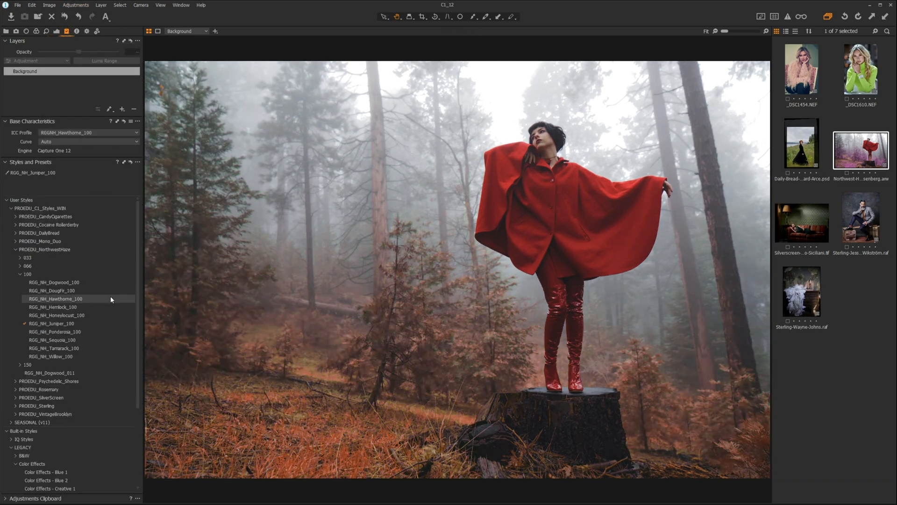
left_click(111, 298)
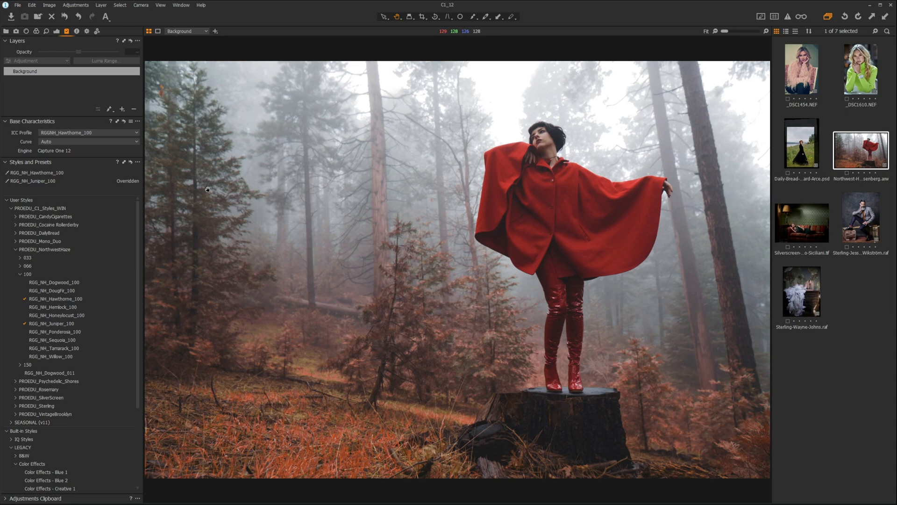
right_click(73, 181)
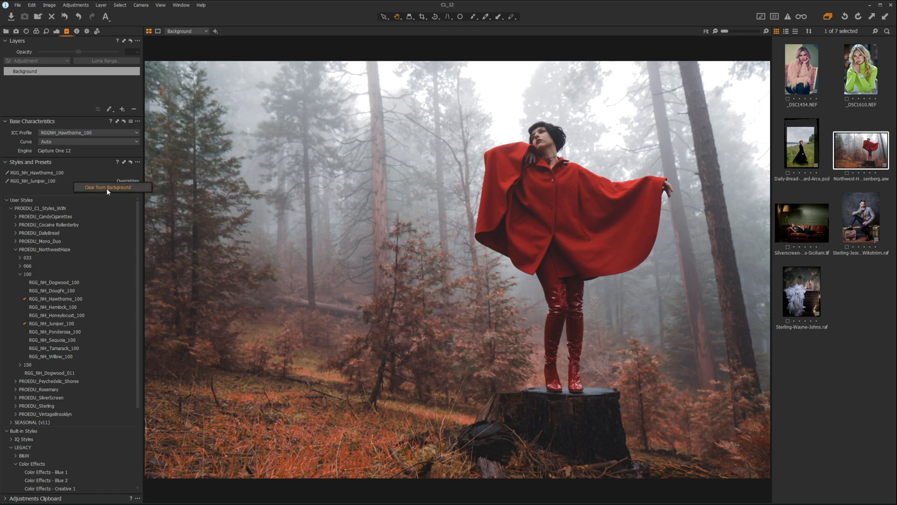
left_click(107, 187)
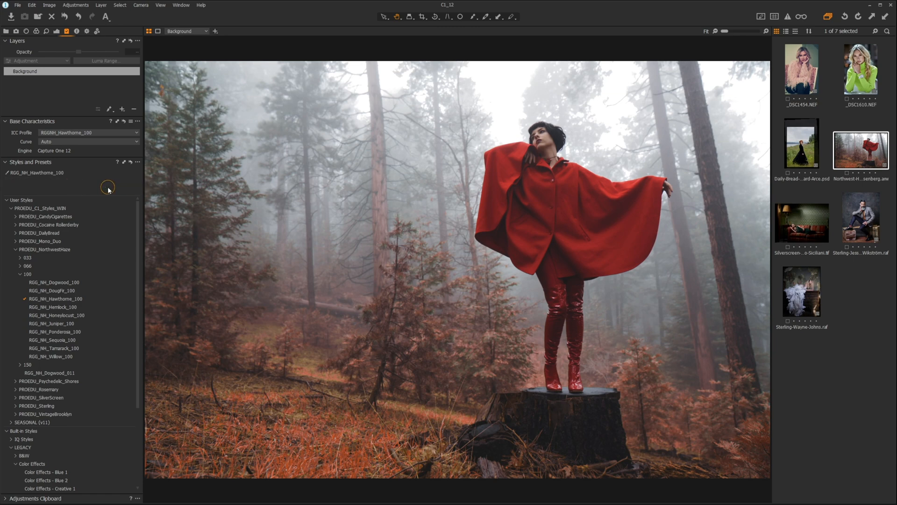
- Set the background's exposure to -0.04 and lift its shadows to 43 under the Hawthorne style
left_click(56, 31)
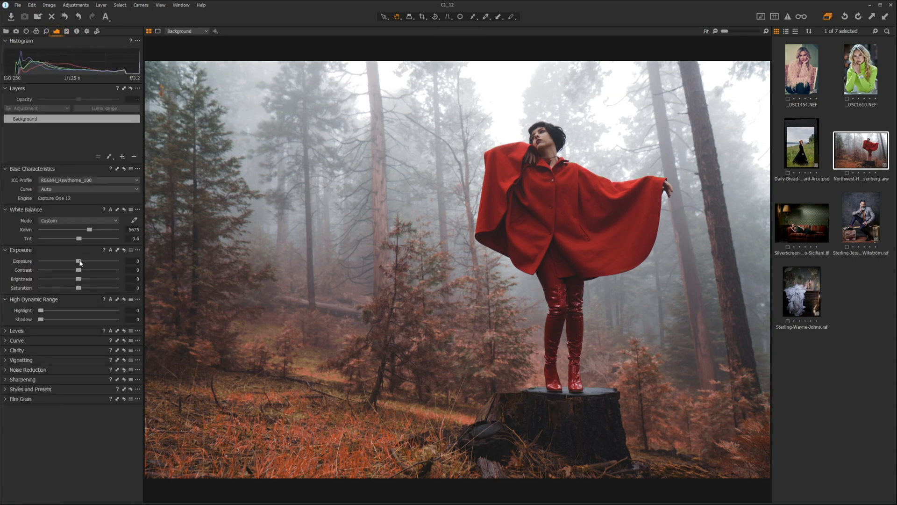
left_click_drag(80, 261, 78, 260)
left_click_drag(65, 319, 58, 315)
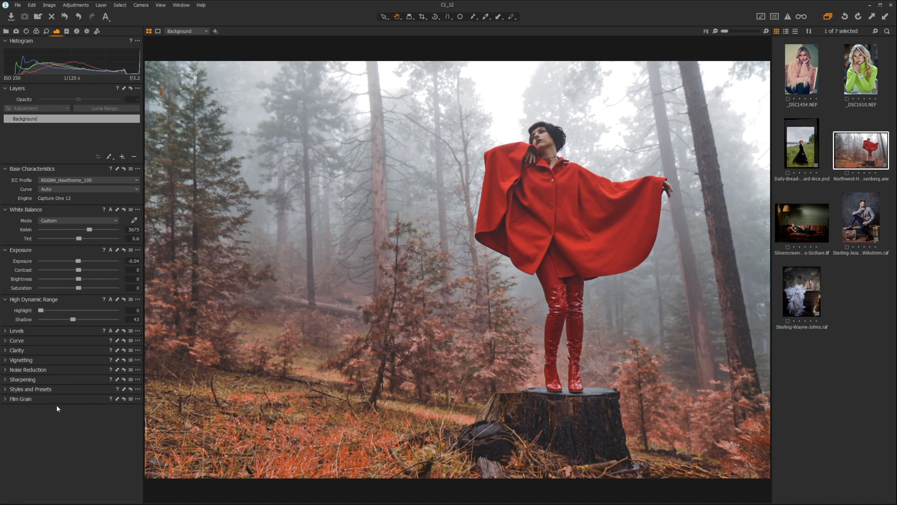
left_click(67, 32)
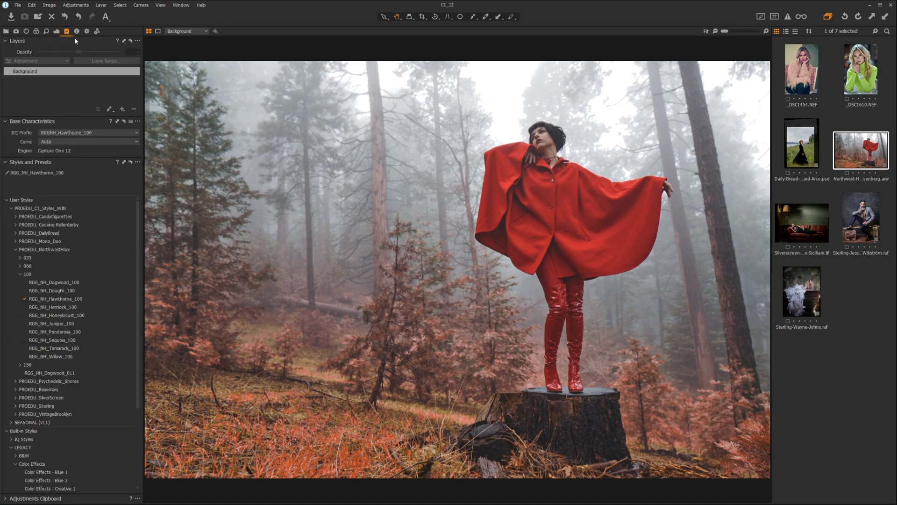
left_click(56, 32)
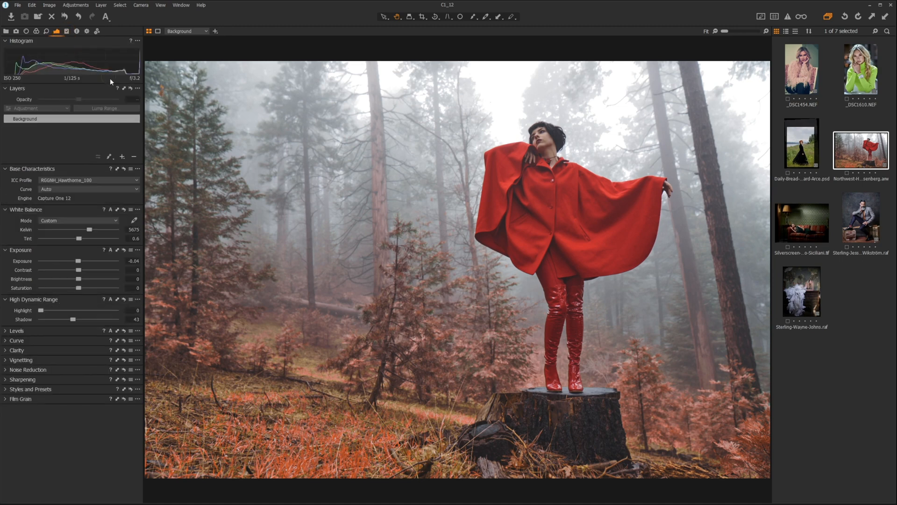
- Add a filled adjustment layer above the background and raise its exposure to 0.44
left_click(122, 156)
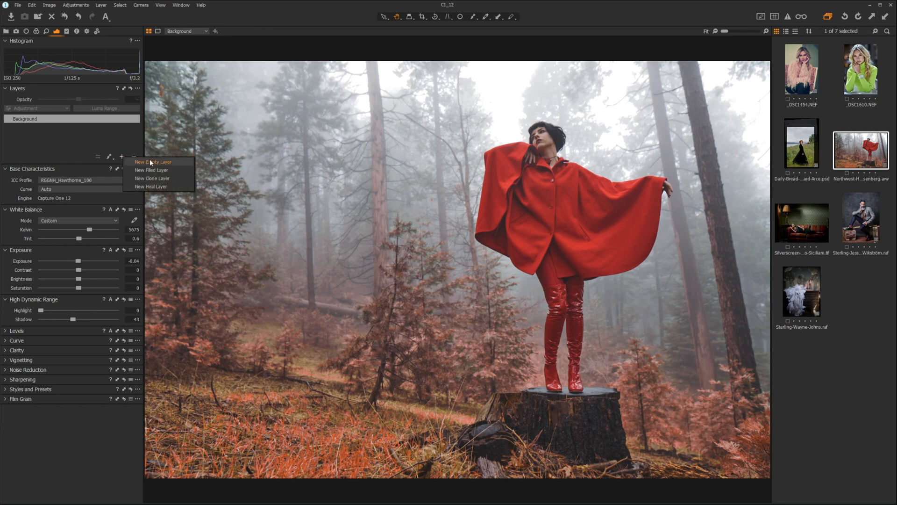
left_click(152, 170)
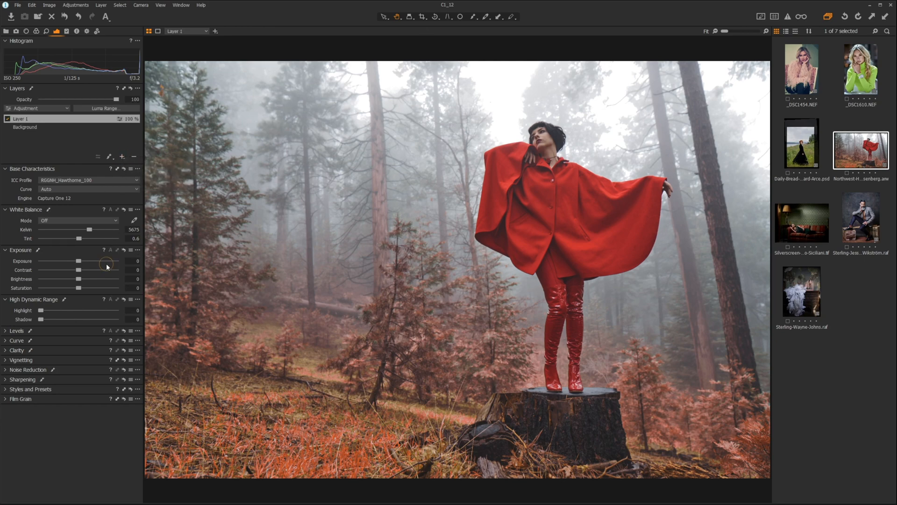
left_click_drag(97, 260, 83, 262)
- Try the mask brush and eraser on the filled layer, and switch the layer off to return to the background
key("b")
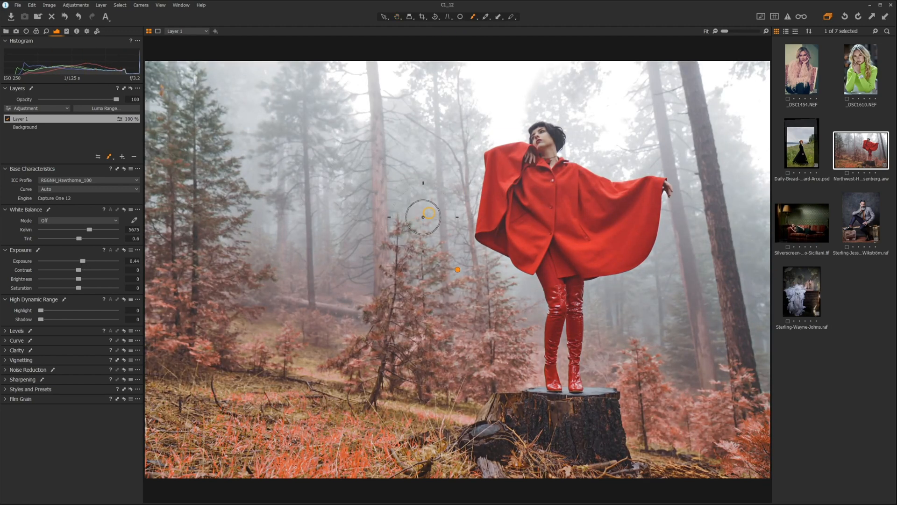
key("alt")
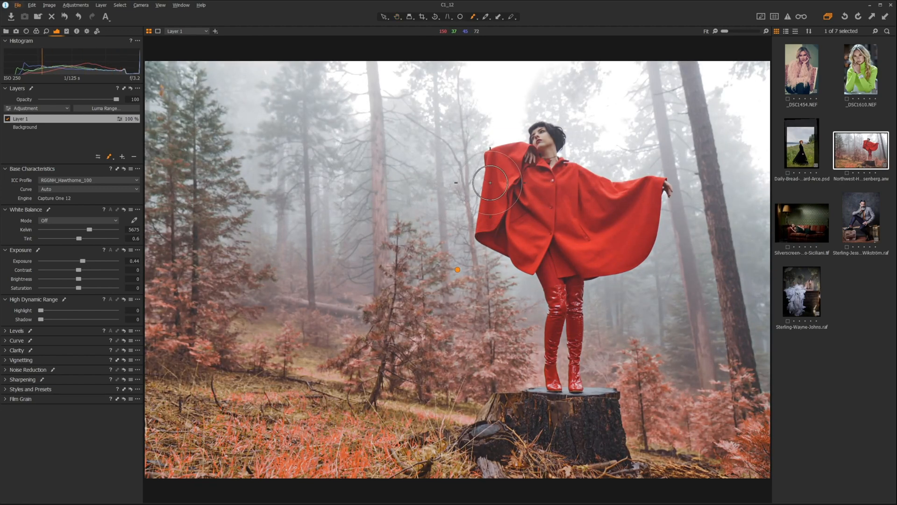
key("e")
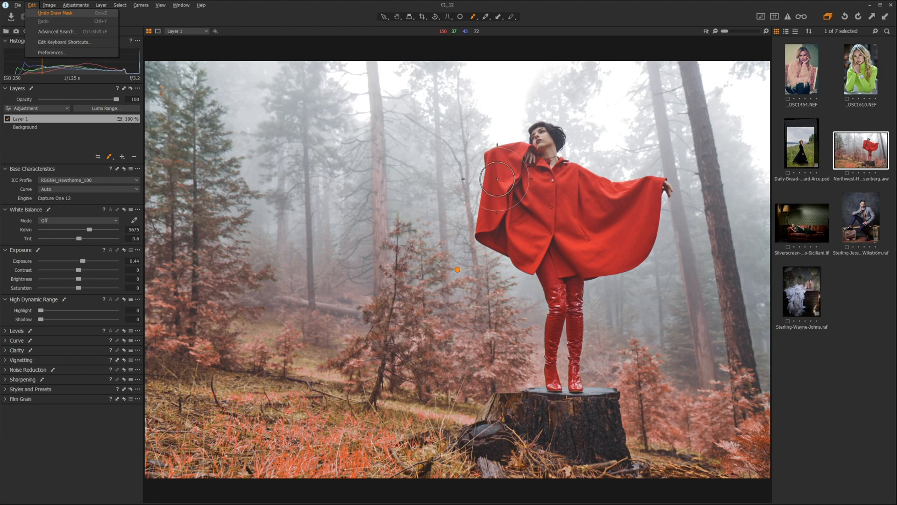
key("Return")
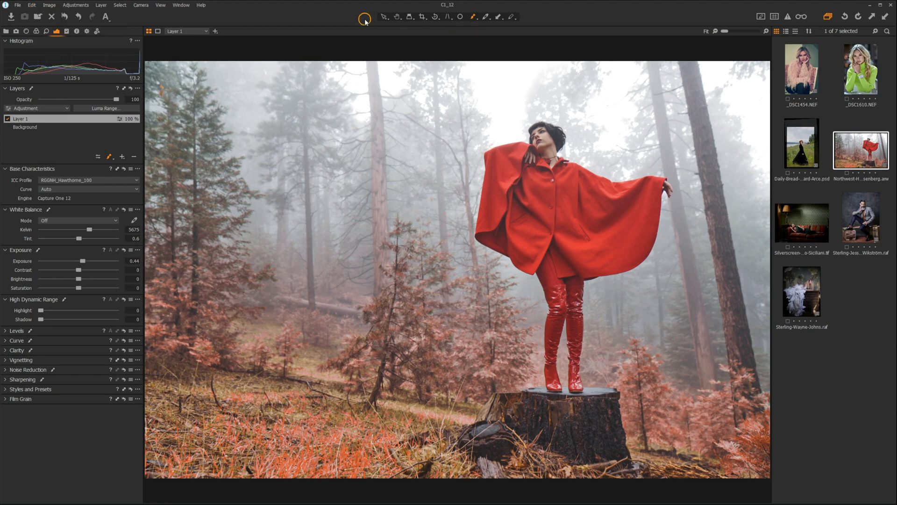
right_click(486, 211)
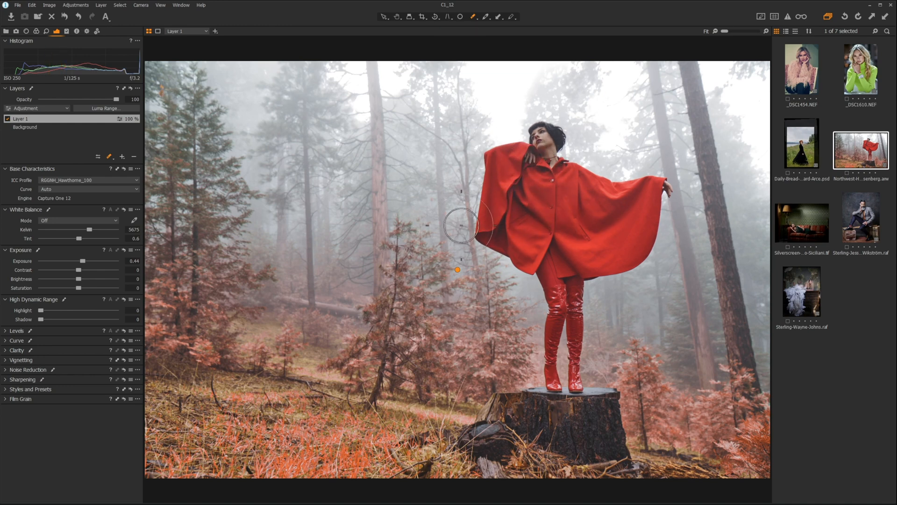
right_click(486, 220)
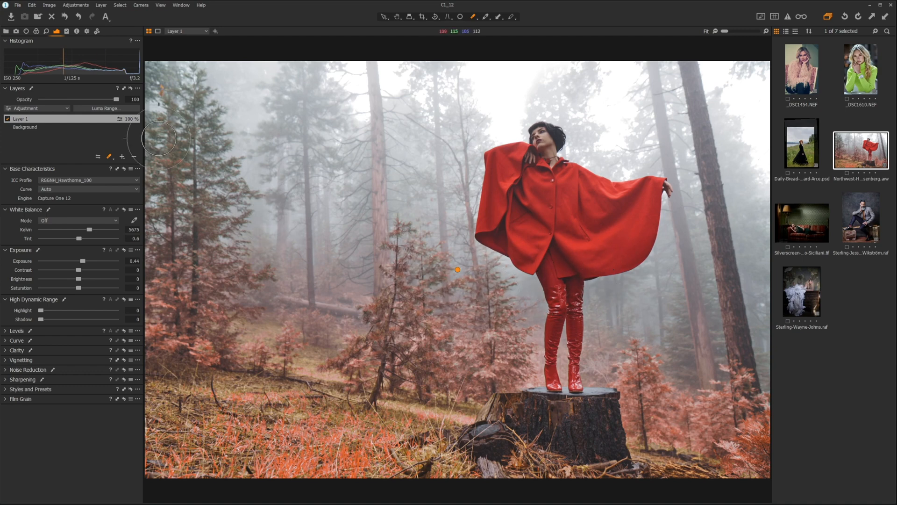
left_click(8, 118)
left_click(27, 126)
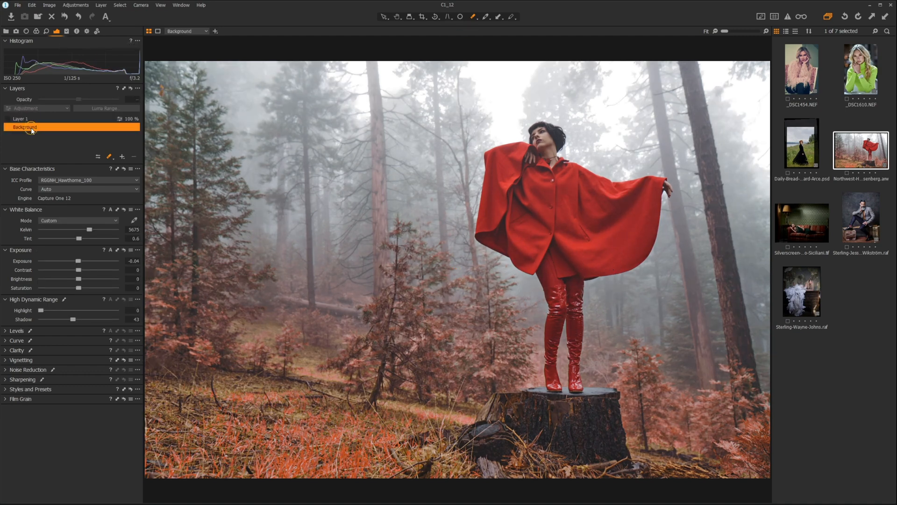
- Collapse the PROEDU_NorthwestHaze styles and expand the SEASONAL (v11) style group
left_click(67, 31)
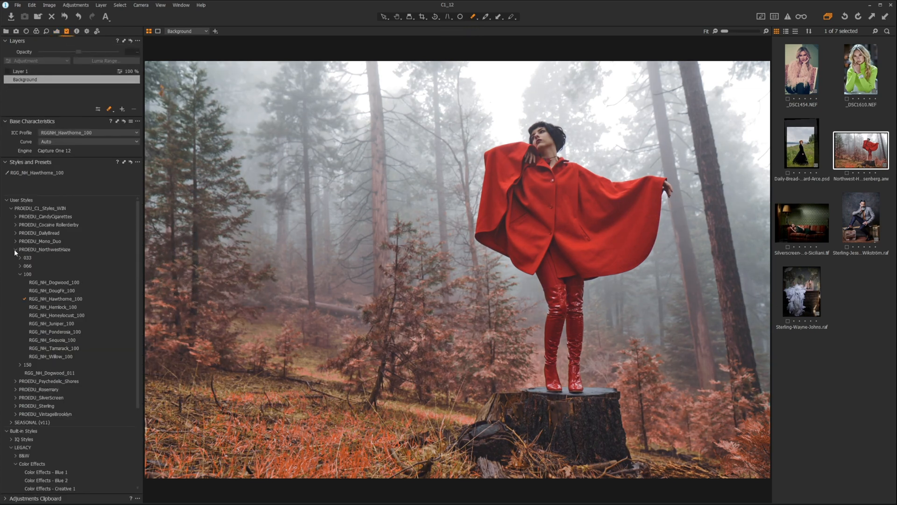
left_click(14, 249)
left_click(11, 300)
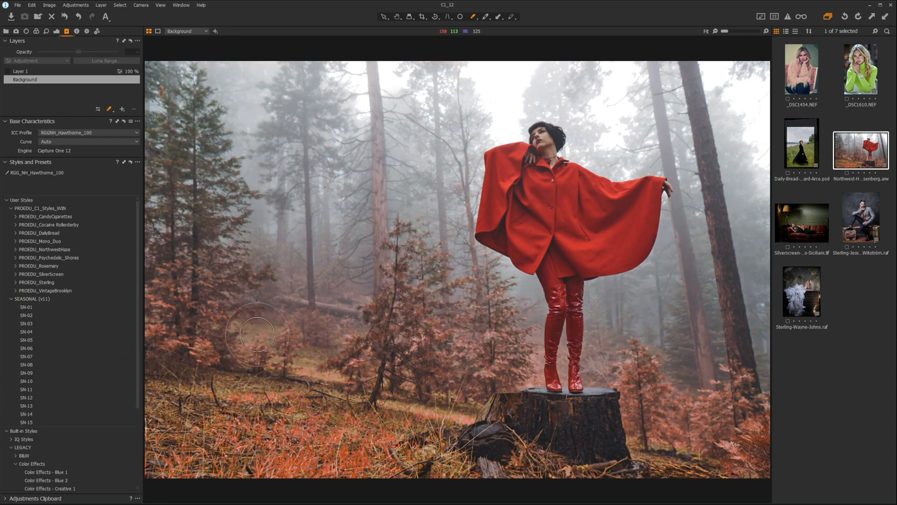
- Select the switched-off adjustment layer above the background and delete it
left_click(88, 72)
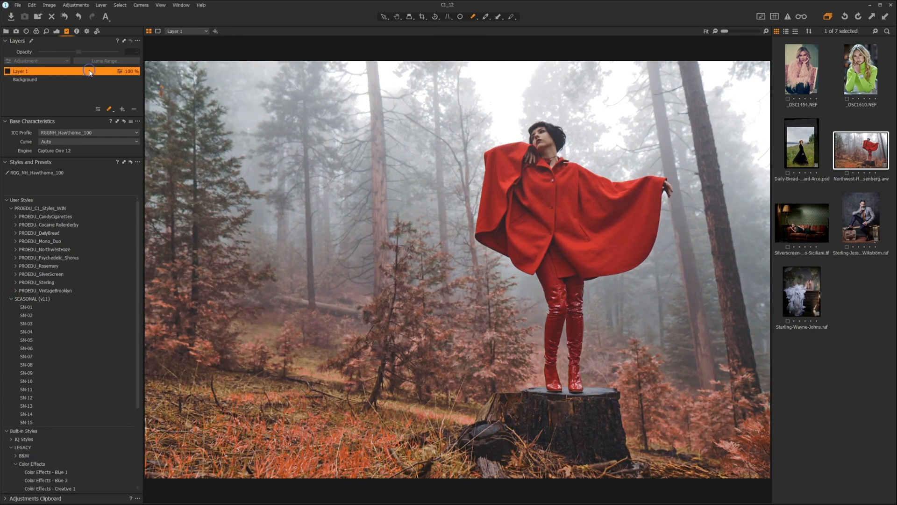
right_click(88, 71)
left_click(55, 69)
left_click(133, 109)
- Add a new filled layer to the forest photo and apply the SN-11 seasonal style over the Hawthorne look
left_click(123, 109)
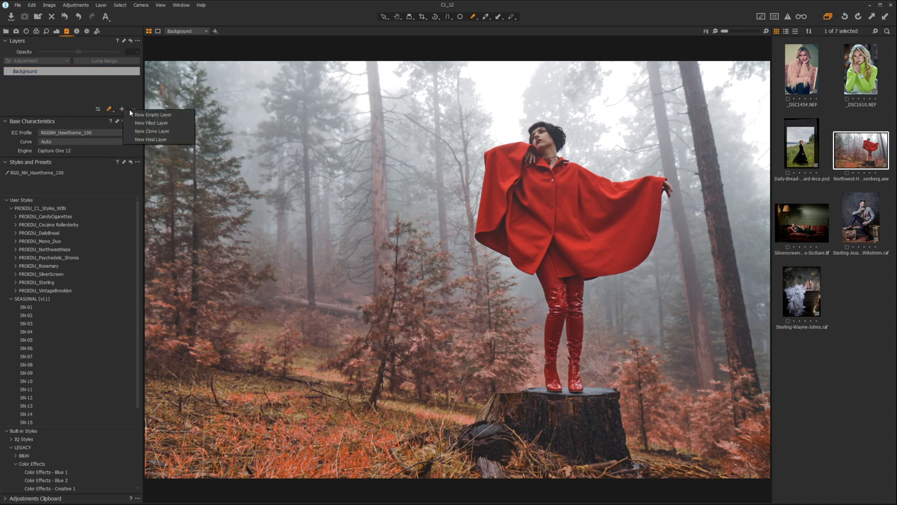
left_click(157, 122)
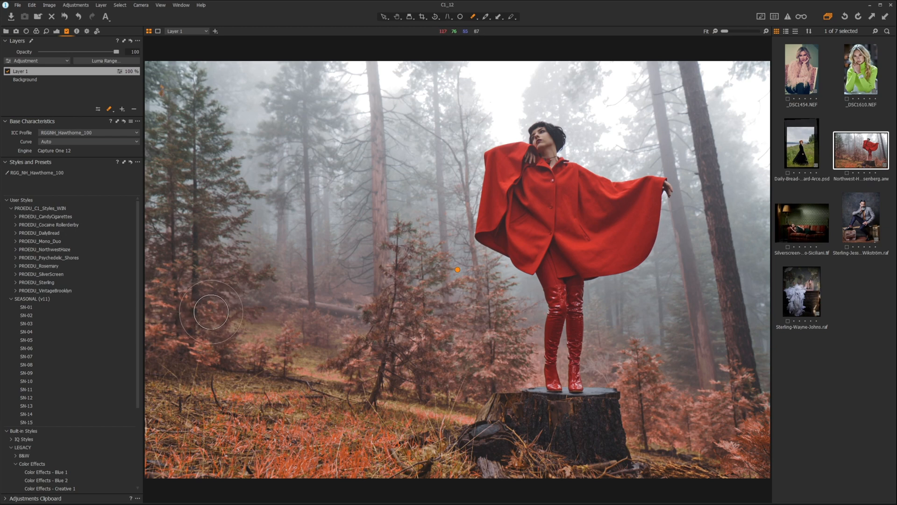
key("h")
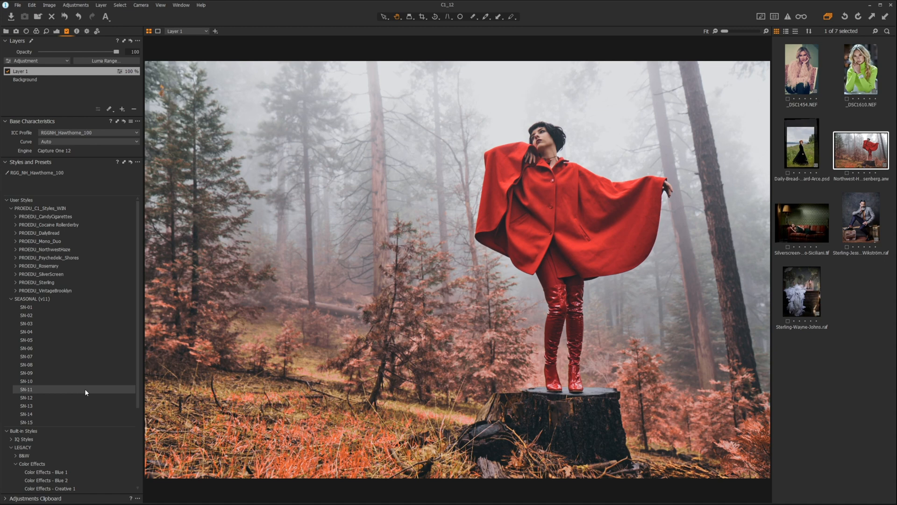
left_click(85, 389)
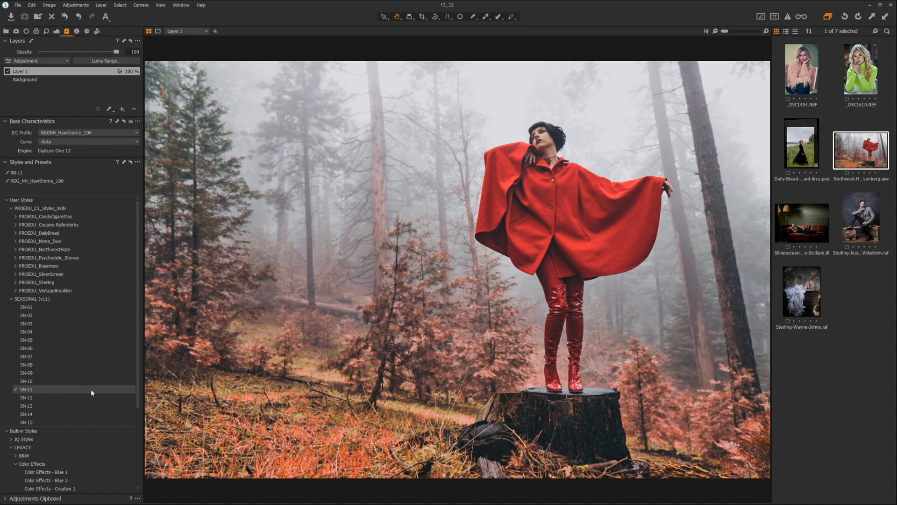
- Toggle Layer 1 off and on repeatedly to compare the forest photo with and without the SN-11 style
mouse_move(123, 176)
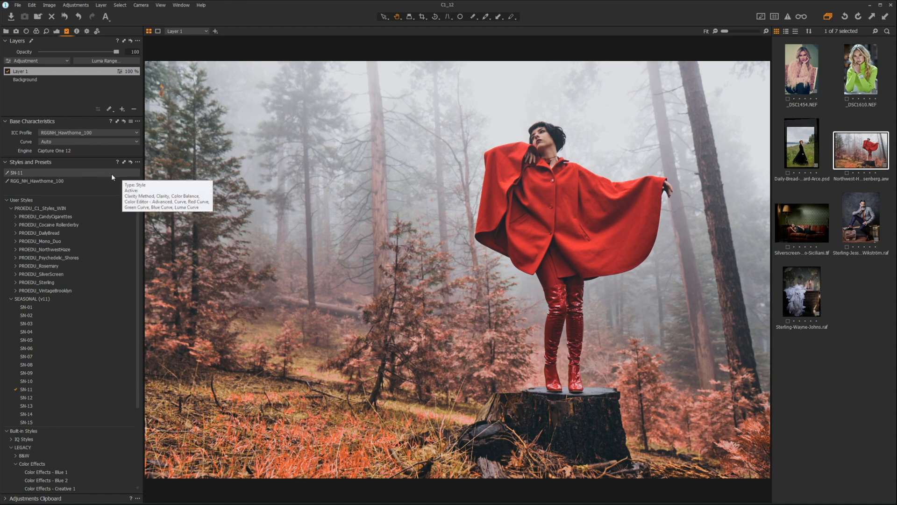
left_click(7, 71)
left_click(7, 71)
left_click(7, 71)
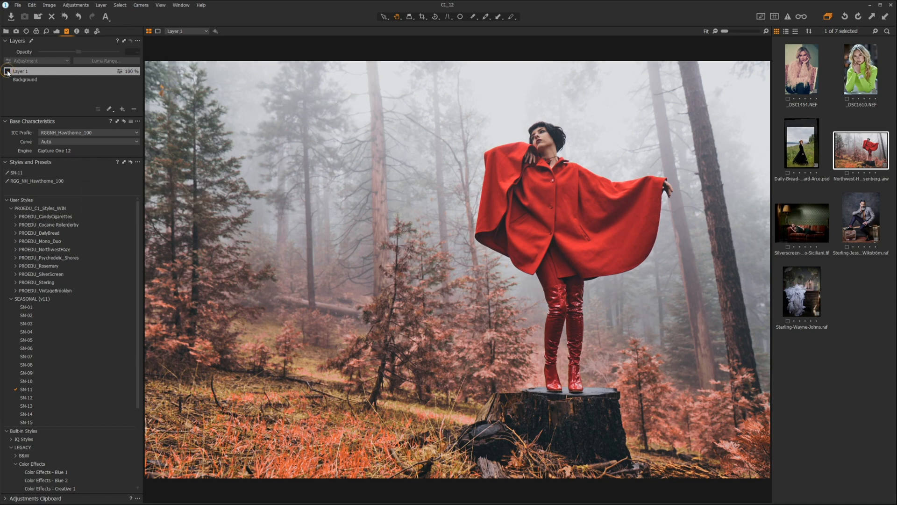
left_click(8, 71)
left_click(7, 71)
left_click(7, 72)
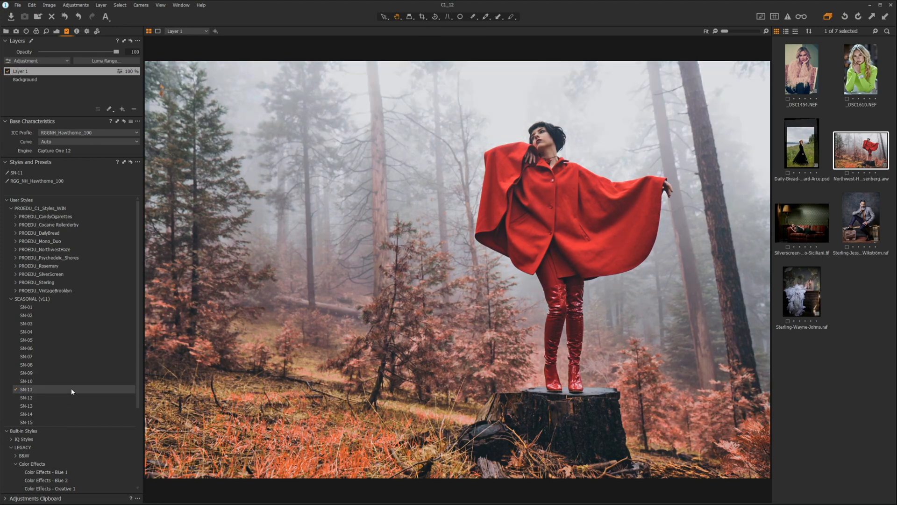
- Remove the SN-11 style from Layer 1 and apply SN-11 to a new layer of its own
left_click(71, 389)
right_click(71, 389)
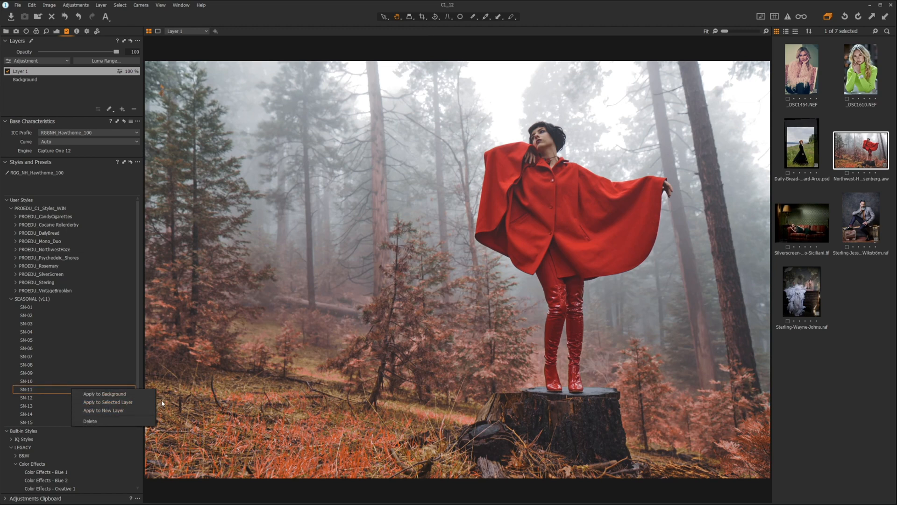
left_click(137, 345)
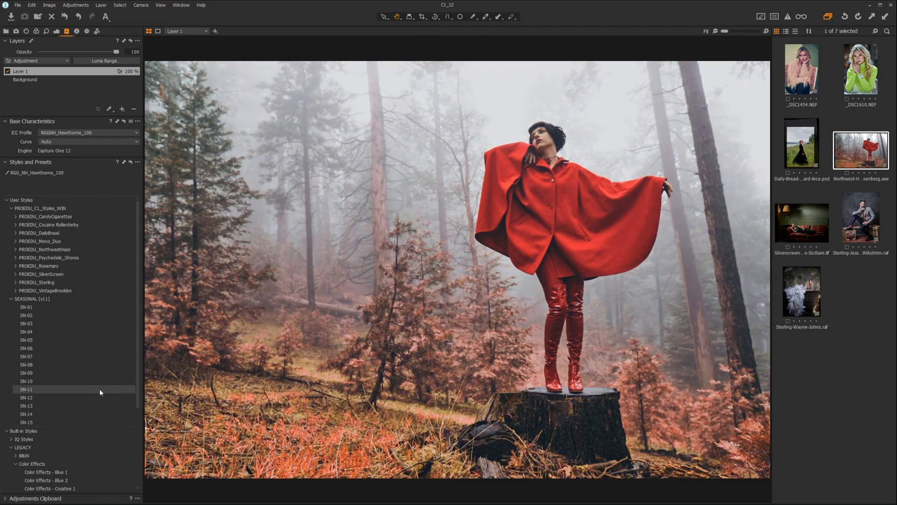
right_click(99, 389)
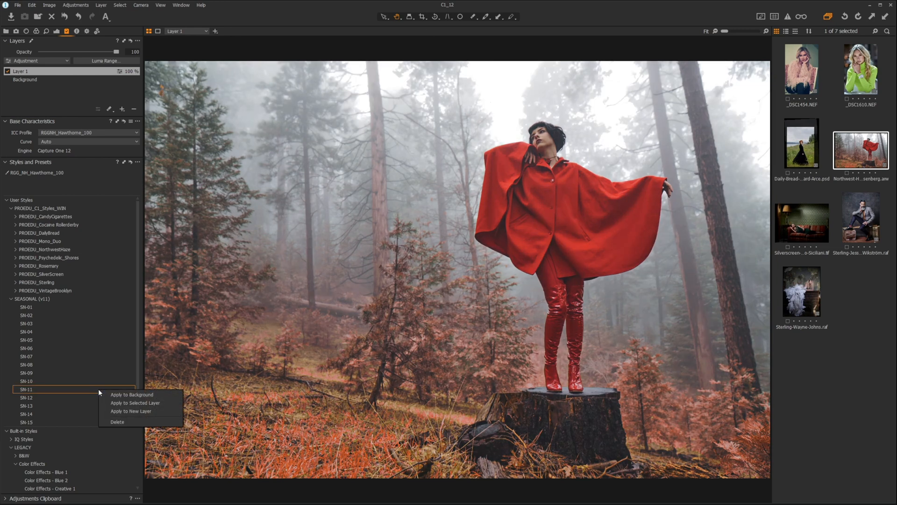
left_click(151, 412)
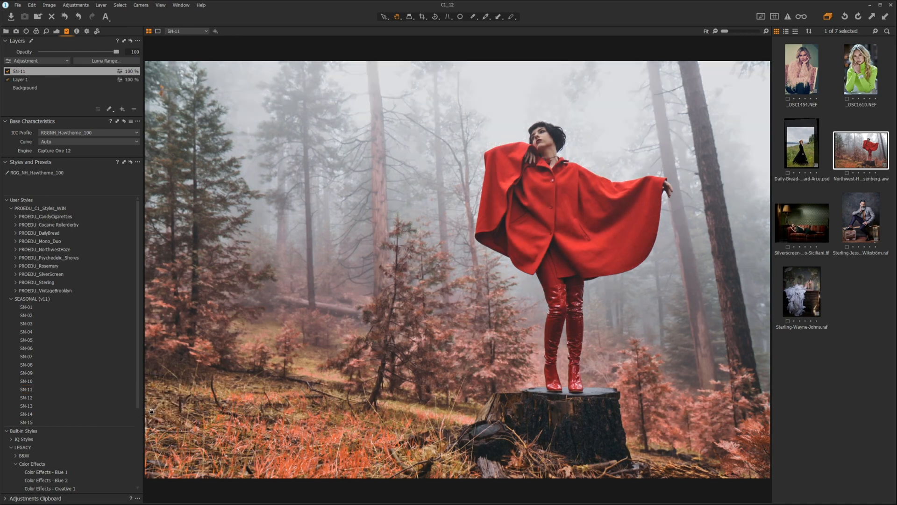
- Toggle the SN-11 layer off and on to compare its effect, and switch off Layer 1 beneath it
left_click(7, 71)
left_click(7, 71)
left_click(7, 73)
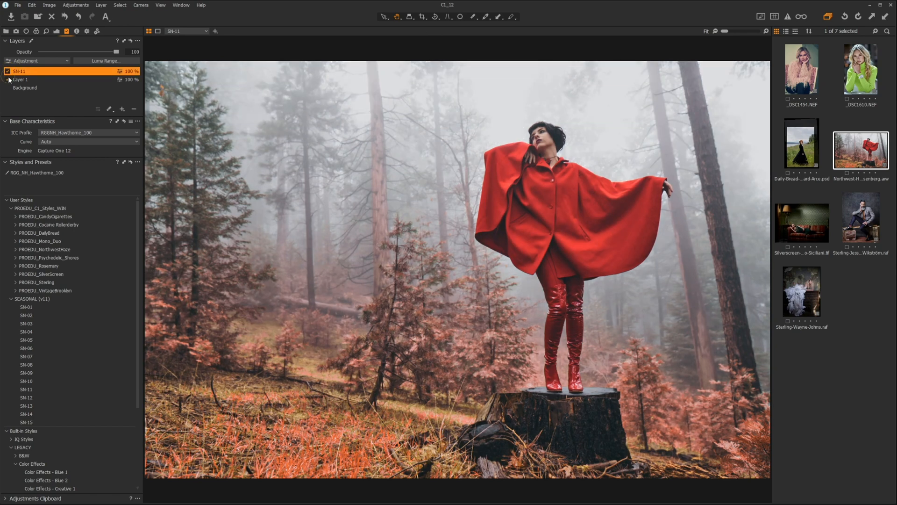
left_click(7, 72)
left_click(7, 72)
- Try the SN-11 layer's opacity at 0, return it to 100, and collapse the SEASONAL (v11) style group
left_click(116, 52)
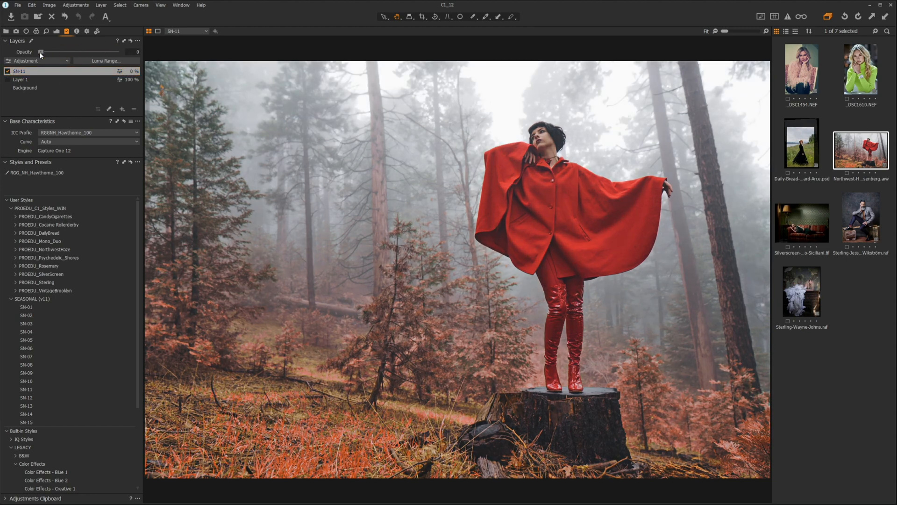
mouse_move(116, 52)
left_mouse_down()
mouse_move(77, 54)
mouse_move(125, 54)
mouse_move(71, 52)
mouse_move(119, 50)
left_mouse_up()
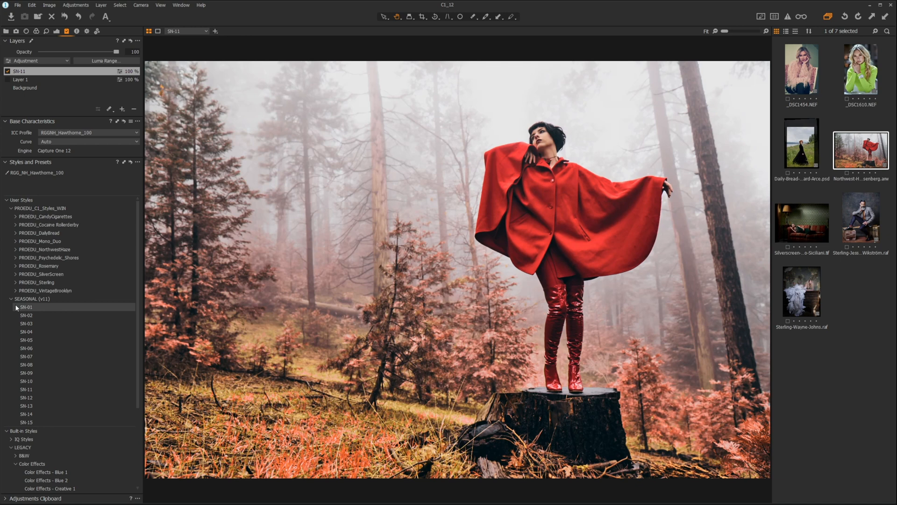
left_click(10, 299)
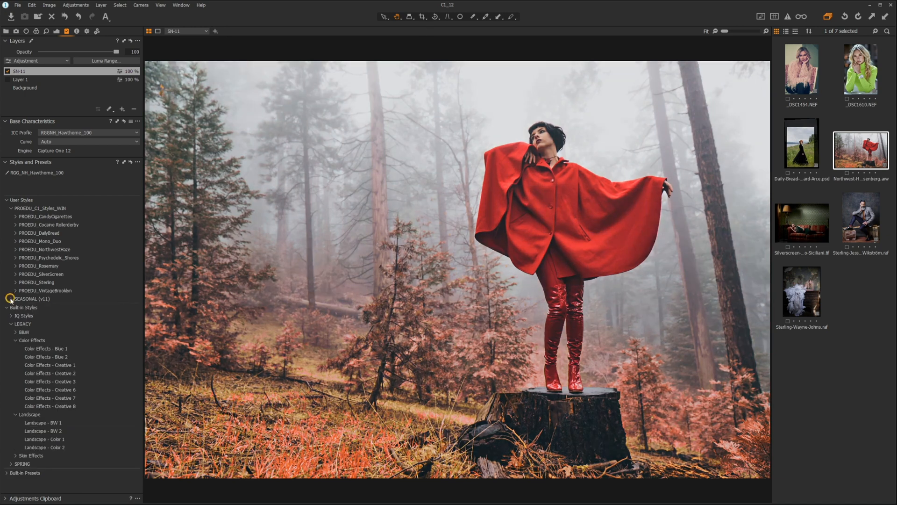